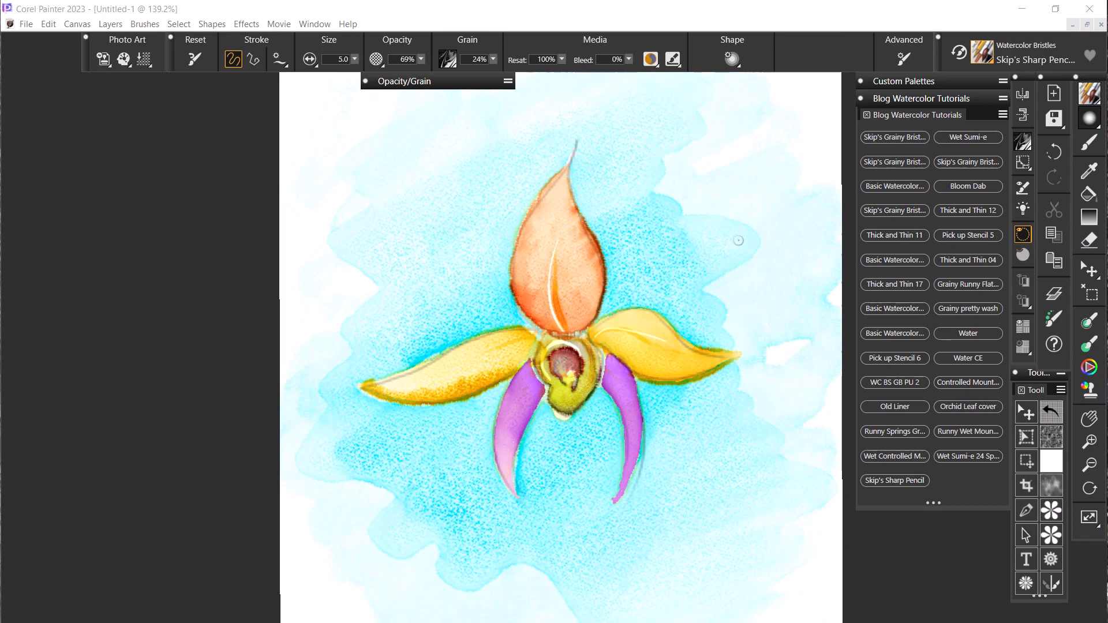
# Close the open painting and create a 700 x 1000 pixel image at 100 pixels per inch, starting on a Watercolor layer.
pyautogui.click(1073, 24)
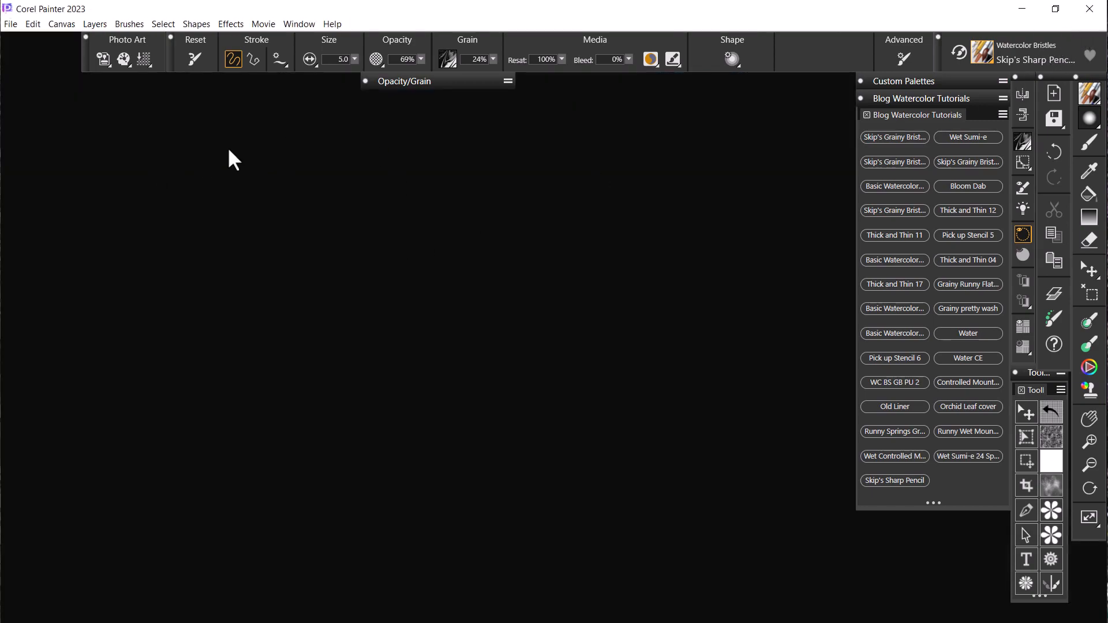
pyautogui.click(8, 23)
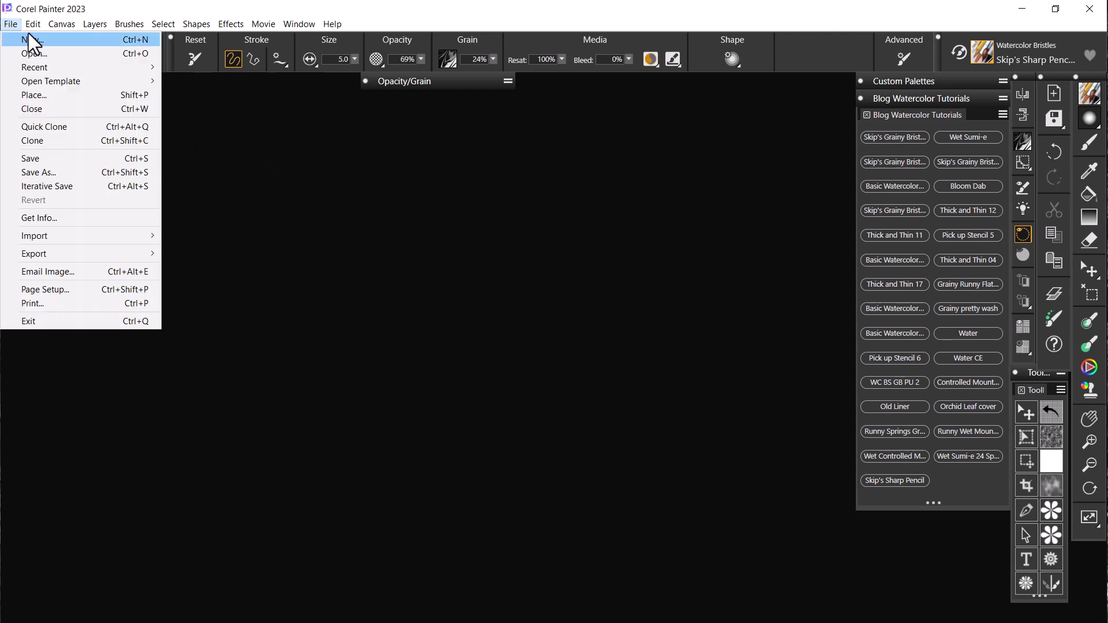
pyautogui.press('Escape')
pyautogui.hotkey('ctrl', 'n')
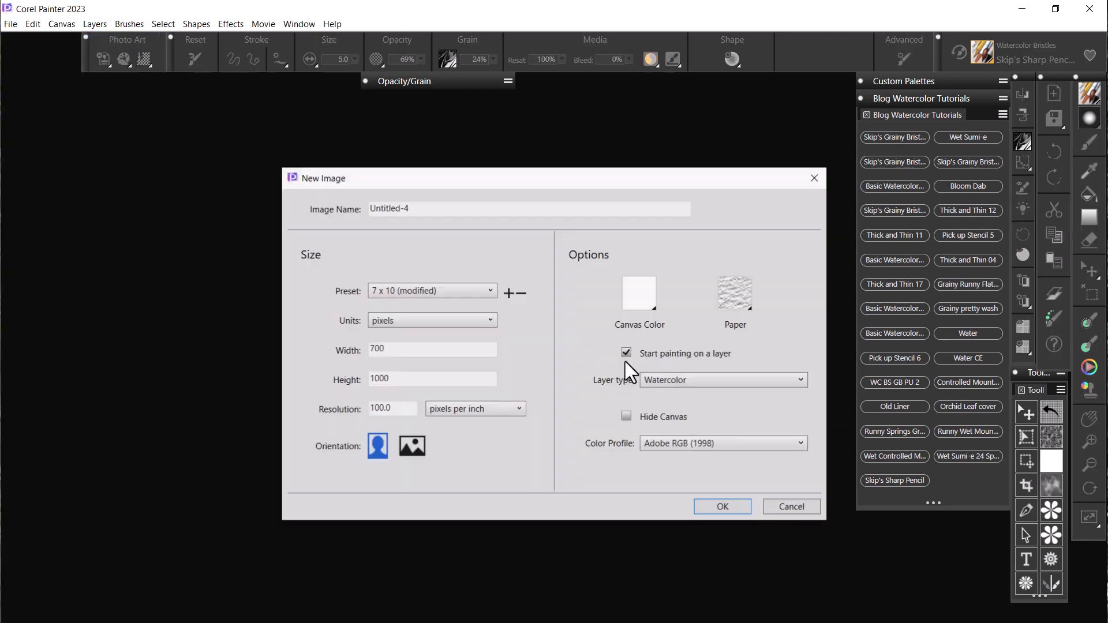
pyautogui.click(398, 349)
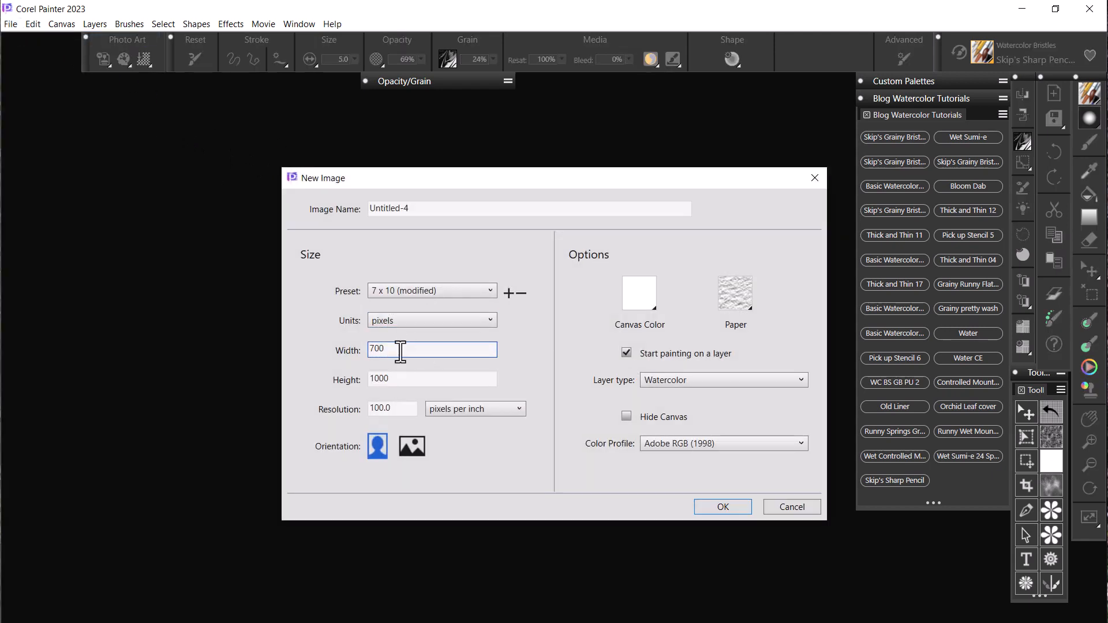
pyautogui.click(401, 381)
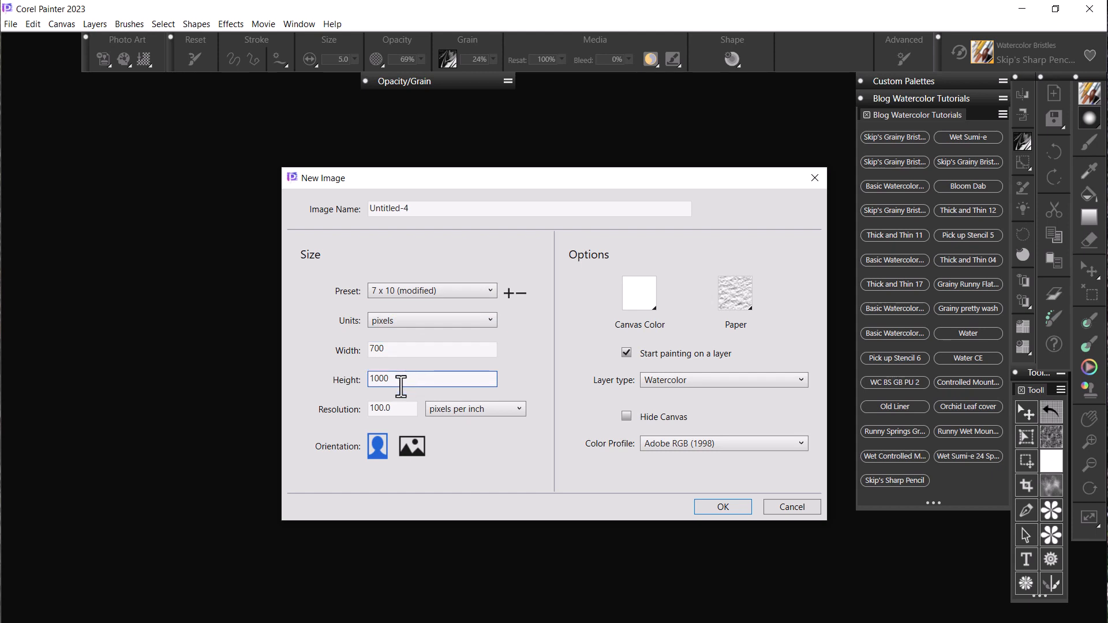
pyautogui.click(401, 408)
pyautogui.click(750, 309)
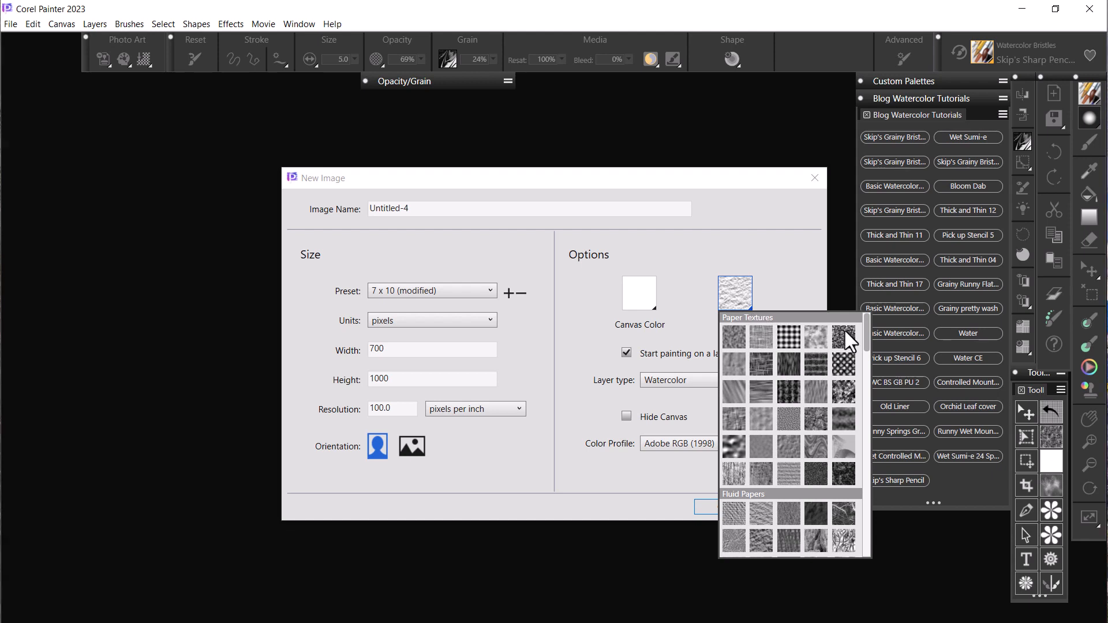
pyautogui.moveTo(867, 330)
pyautogui.mouseDown()
pyautogui.moveTo(871, 382)
pyautogui.moveTo(871, 324)
pyautogui.mouseUp()
pyautogui.click(823, 297)
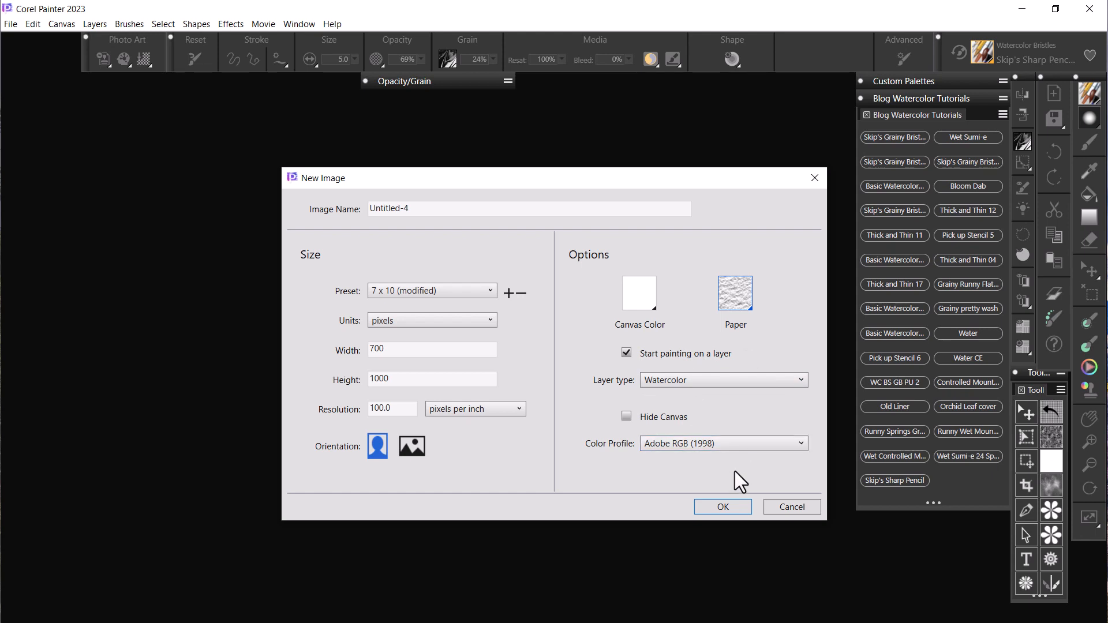
pyautogui.click(723, 506)
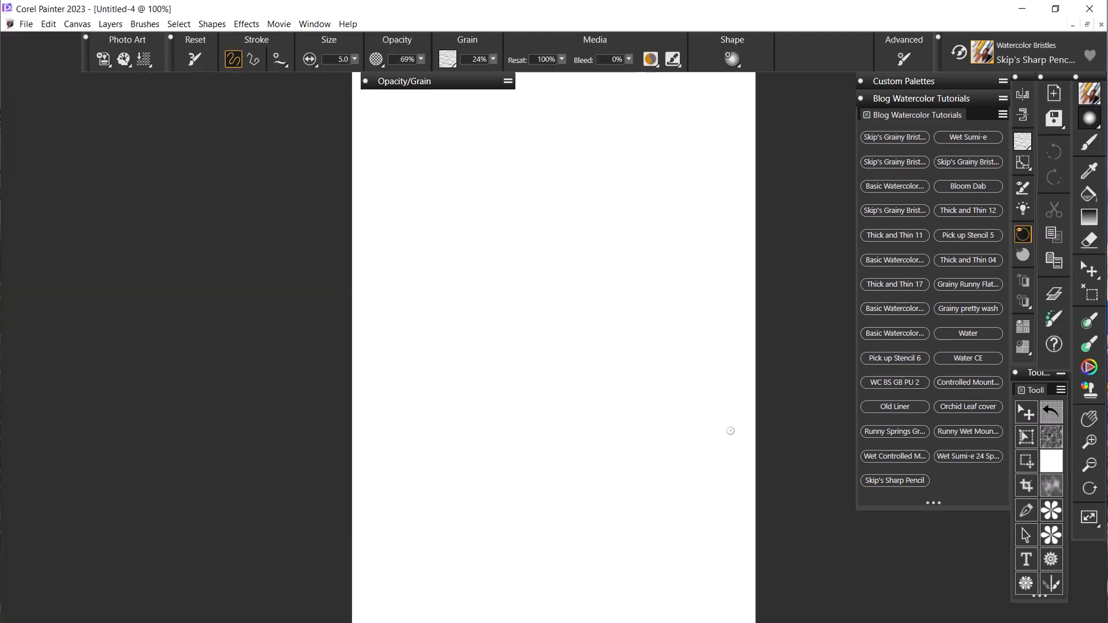
# Display the image's layers and check the layer compatibility of Skip's Sharp Pencil 1 among the Watercolor Bristles brushes.
pyautogui.scroll(-2, 613, 263)
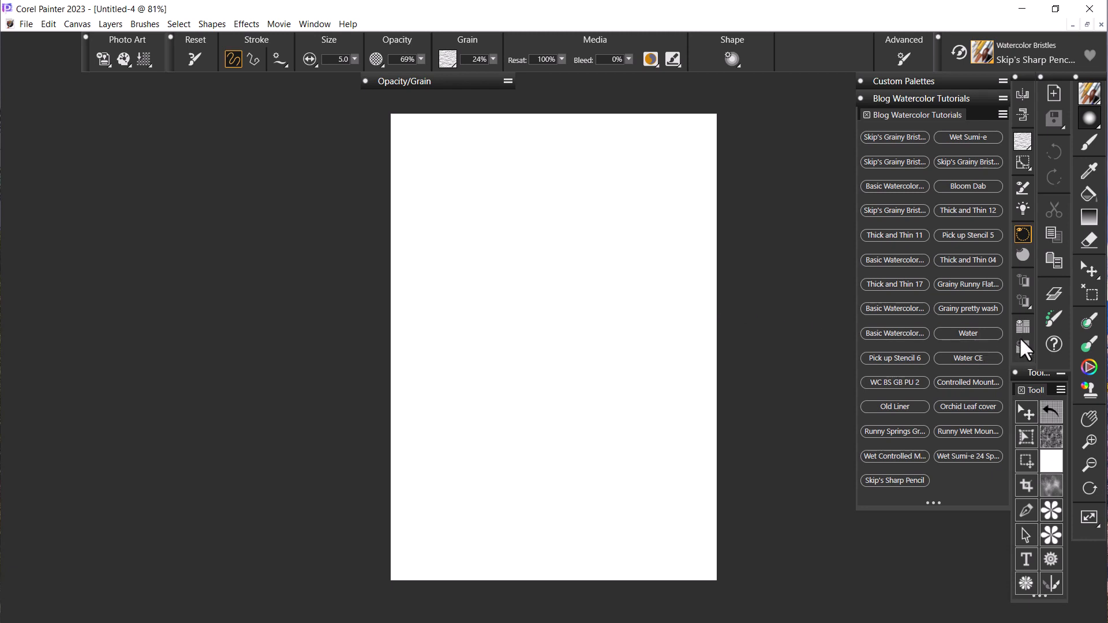
pyautogui.click(1050, 289)
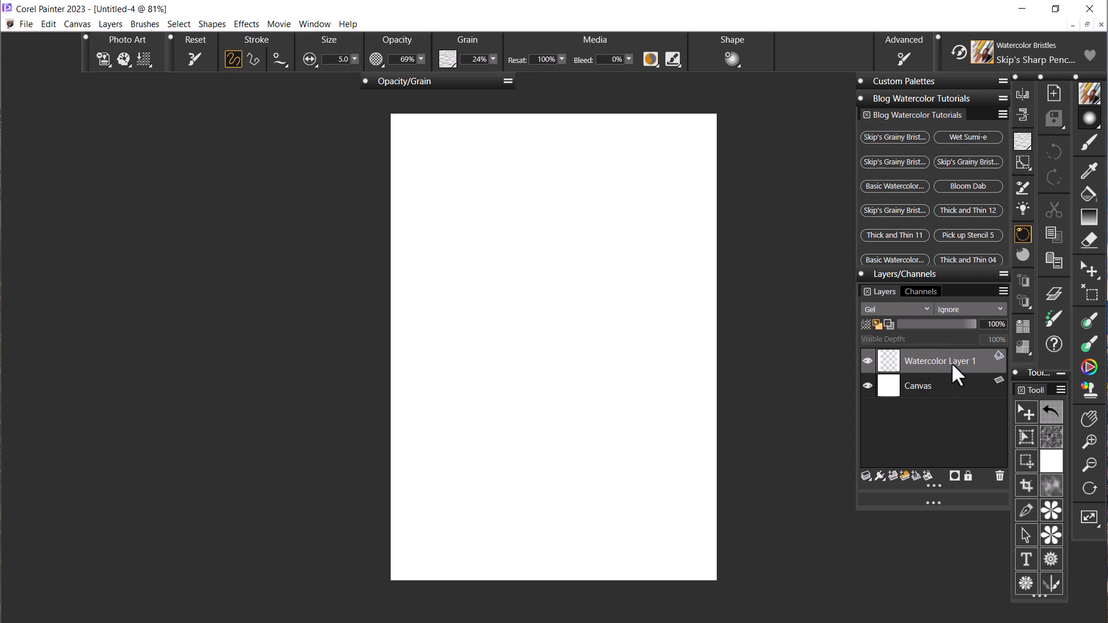
pyautogui.click(988, 59)
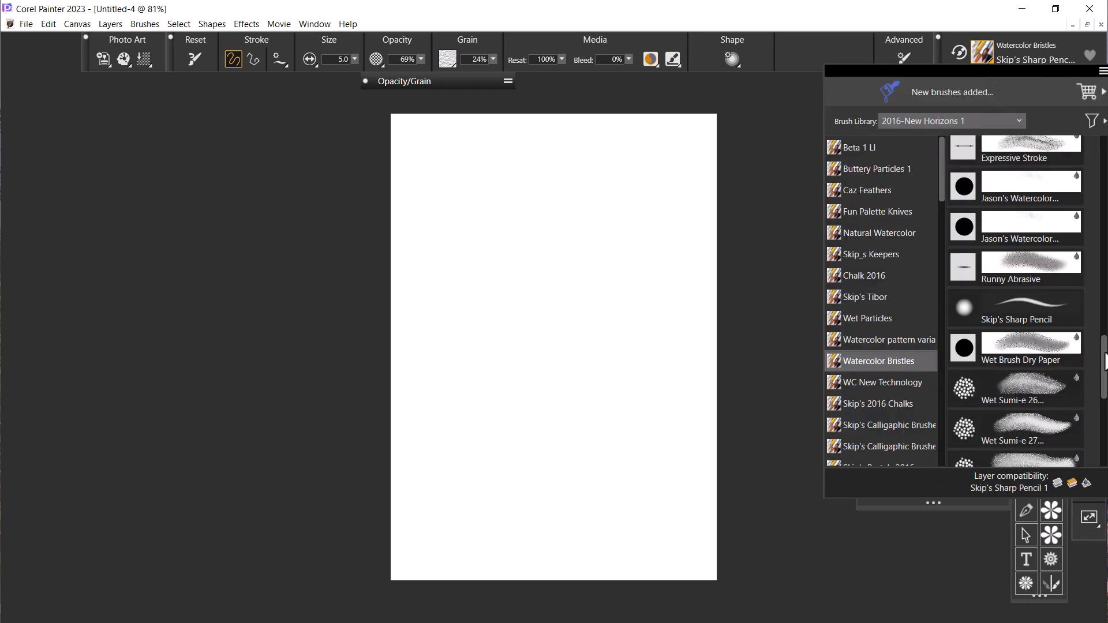
pyautogui.moveTo(1105, 362); pyautogui.dragTo(1104, 432)
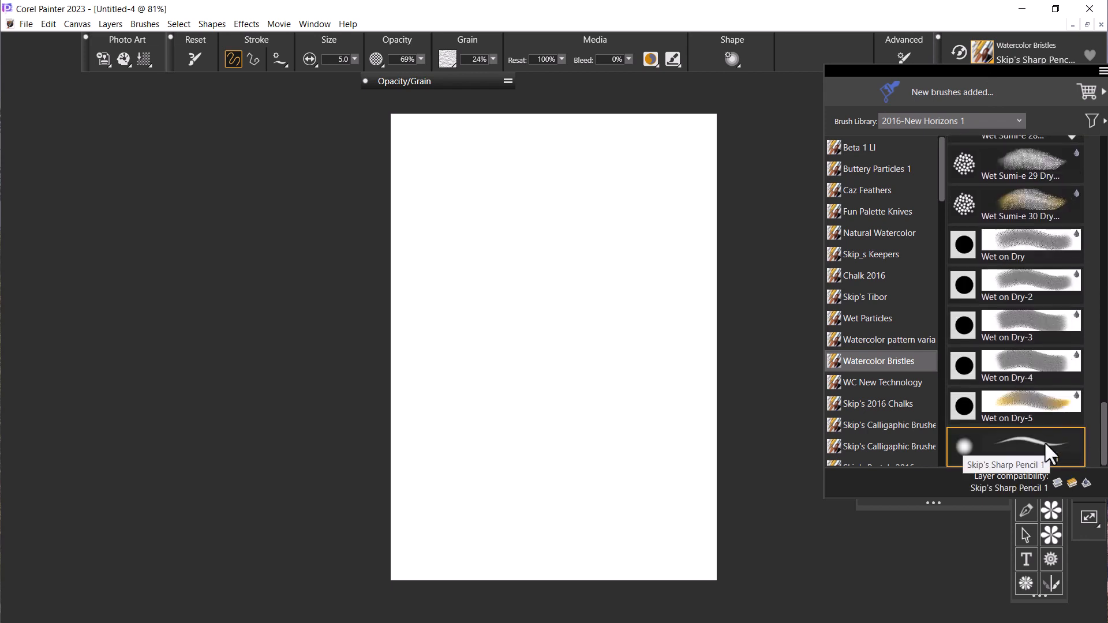
pyautogui.moveTo(1059, 486)
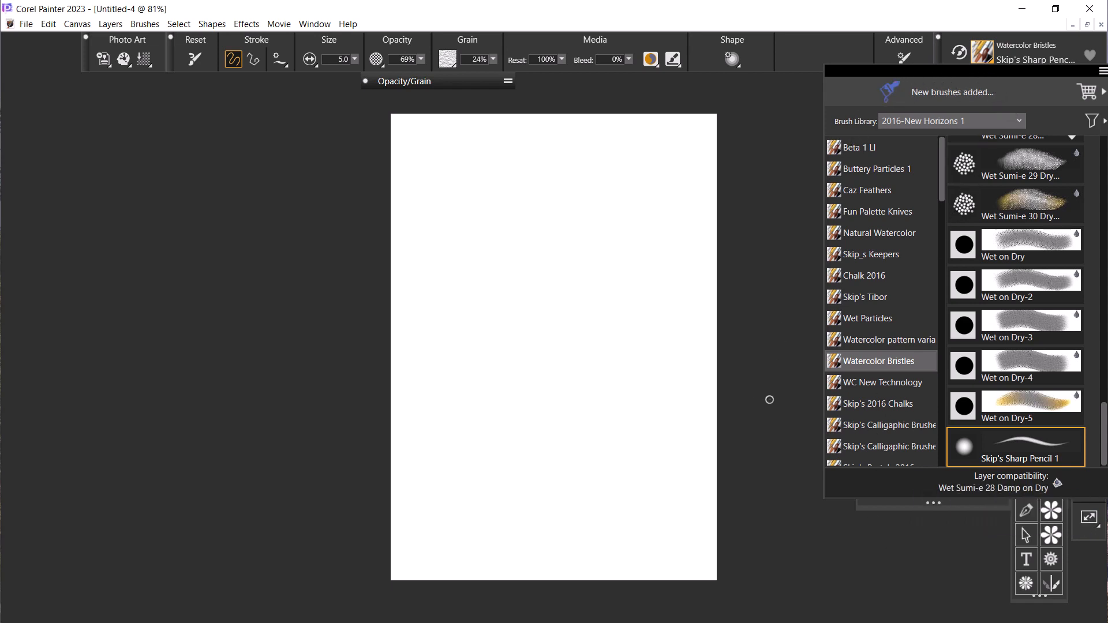
pyautogui.click(784, 459)
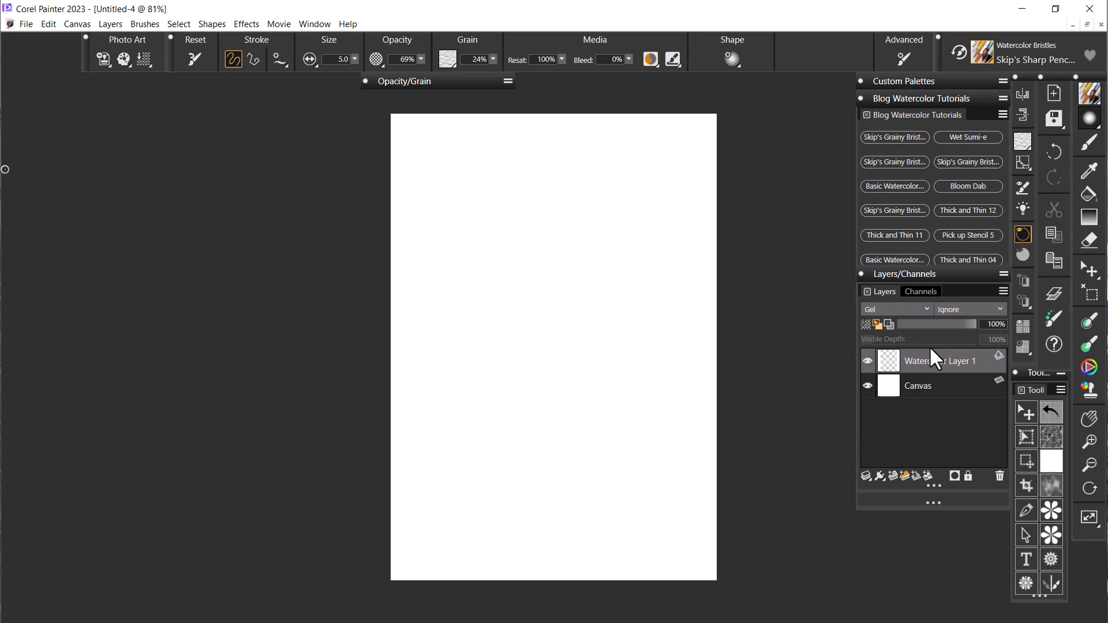
# Try out Skip's Sharp Pencil with black test scribbles on Watercolor Layer 1, undoing each one.
pyautogui.press('`')
pyautogui.click(553, 381)
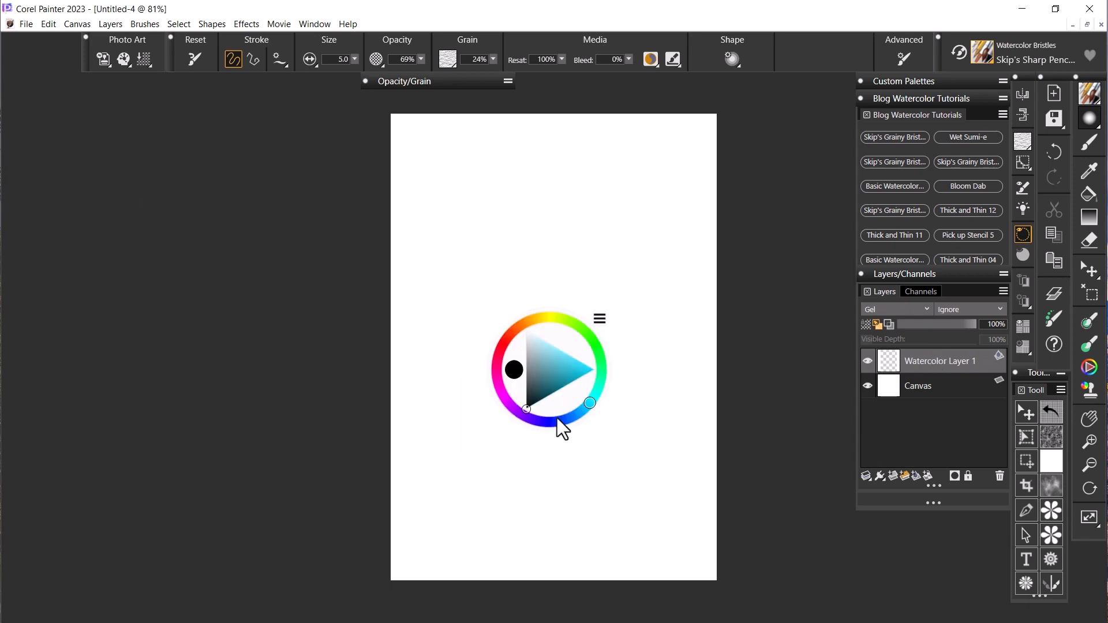
pyautogui.click(773, 422)
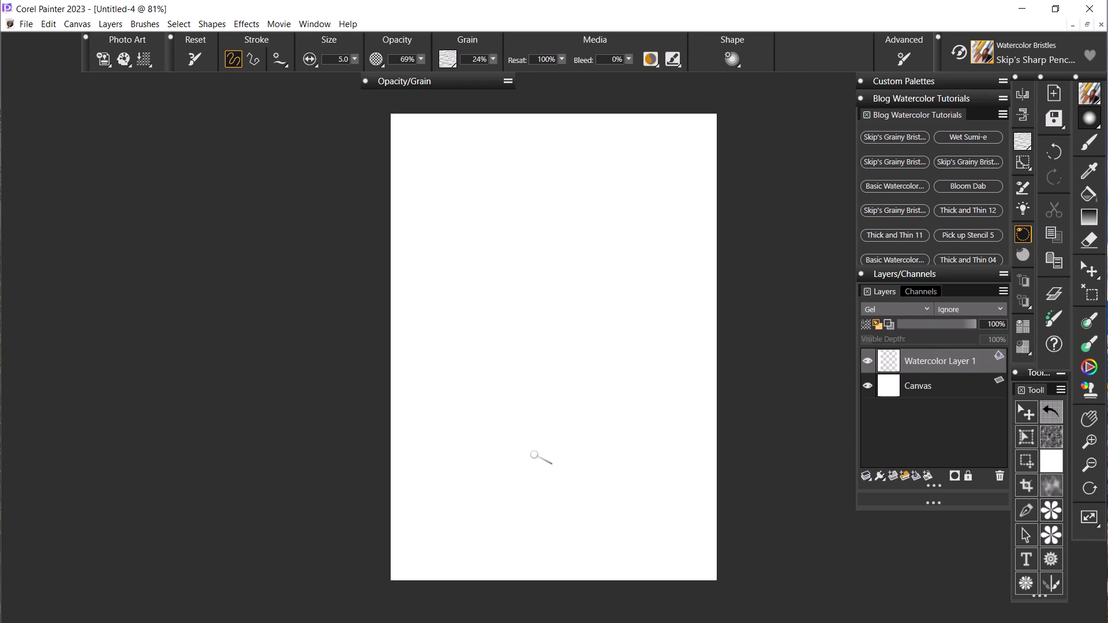
pyautogui.moveTo(488, 423)
pyautogui.mouseDown()
pyautogui.moveTo(469, 408)
pyautogui.moveTo(581, 185)
pyautogui.moveTo(555, 289)
pyautogui.moveTo(498, 354)
pyautogui.moveTo(635, 309)
pyautogui.moveTo(553, 389)
pyautogui.moveTo(626, 430)
pyautogui.moveTo(597, 508)
pyautogui.moveTo(594, 461)
pyautogui.moveTo(637, 325)
pyautogui.moveTo(552, 411)
pyautogui.moveTo(673, 375)
pyautogui.moveTo(598, 354)
pyautogui.moveTo(511, 482)
pyautogui.moveTo(479, 372)
pyautogui.moveTo(576, 424)
pyautogui.moveTo(546, 557)
pyautogui.mouseUp()
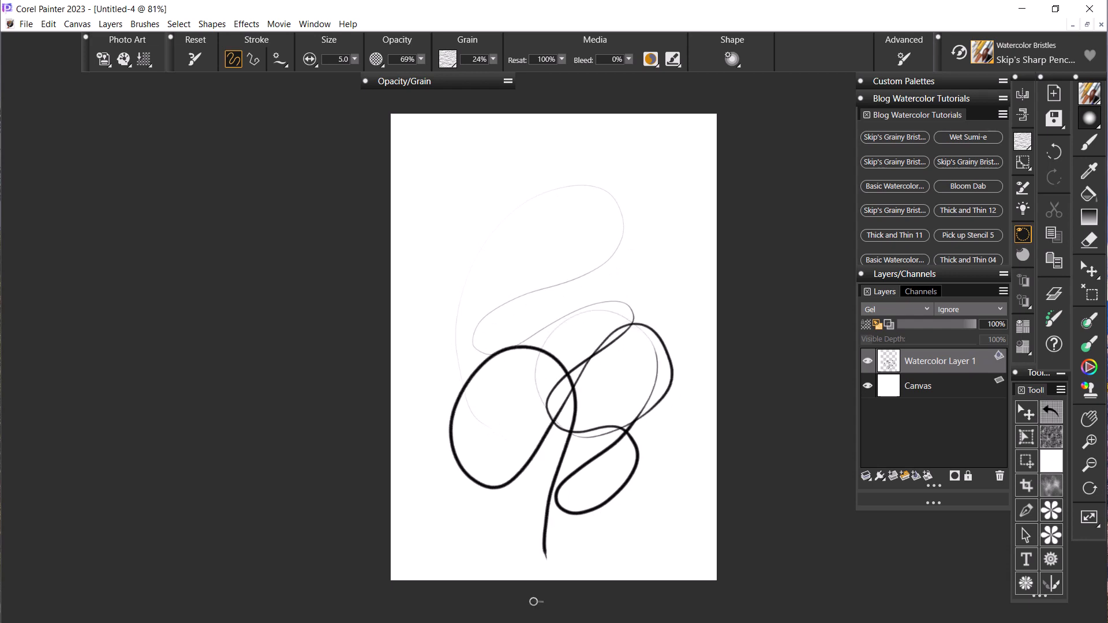
pyautogui.hotkey('ctrl', 'z')
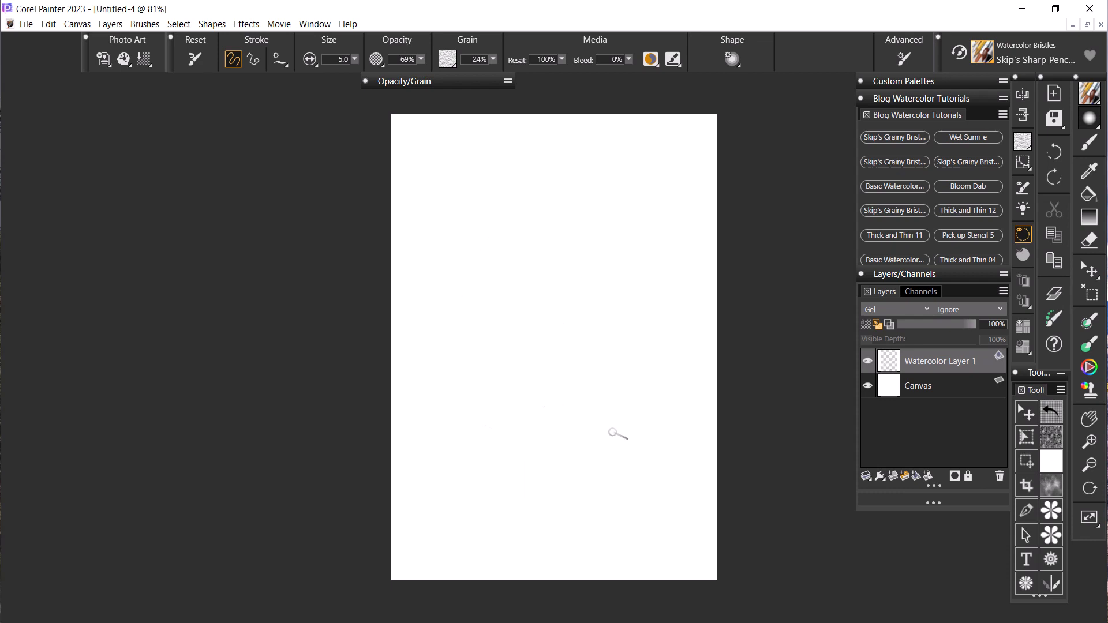
pyautogui.moveTo(462, 398)
pyautogui.mouseDown()
pyautogui.moveTo(481, 256)
pyautogui.moveTo(591, 222)
pyautogui.moveTo(564, 297)
pyautogui.moveTo(558, 274)
pyautogui.moveTo(648, 261)
pyautogui.moveTo(659, 238)
pyautogui.moveTo(640, 324)
pyautogui.moveTo(657, 343)
pyautogui.moveTo(581, 347)
pyautogui.moveTo(606, 388)
pyautogui.moveTo(587, 443)
pyautogui.moveTo(566, 459)
pyautogui.moveTo(613, 325)
pyautogui.mouseUp()
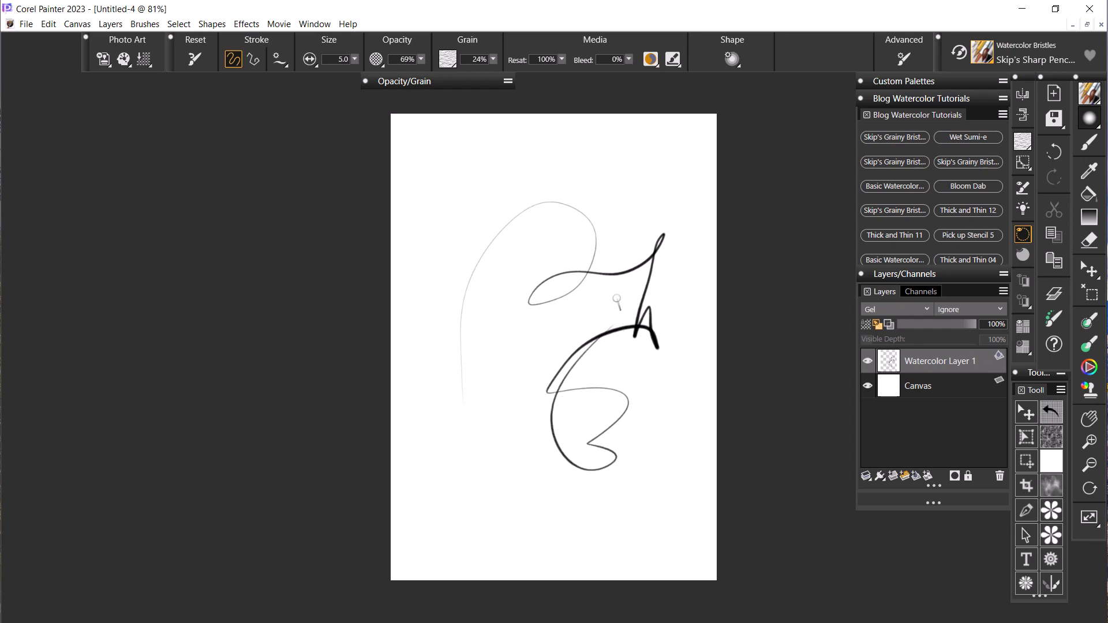
pyautogui.hotkey('ctrl', 'z')
pyautogui.moveTo(496, 418)
pyautogui.mouseDown()
pyautogui.moveTo(471, 342)
pyautogui.moveTo(667, 276)
pyautogui.moveTo(635, 365)
pyautogui.moveTo(673, 351)
pyautogui.moveTo(657, 398)
pyautogui.moveTo(547, 442)
pyautogui.mouseUp()
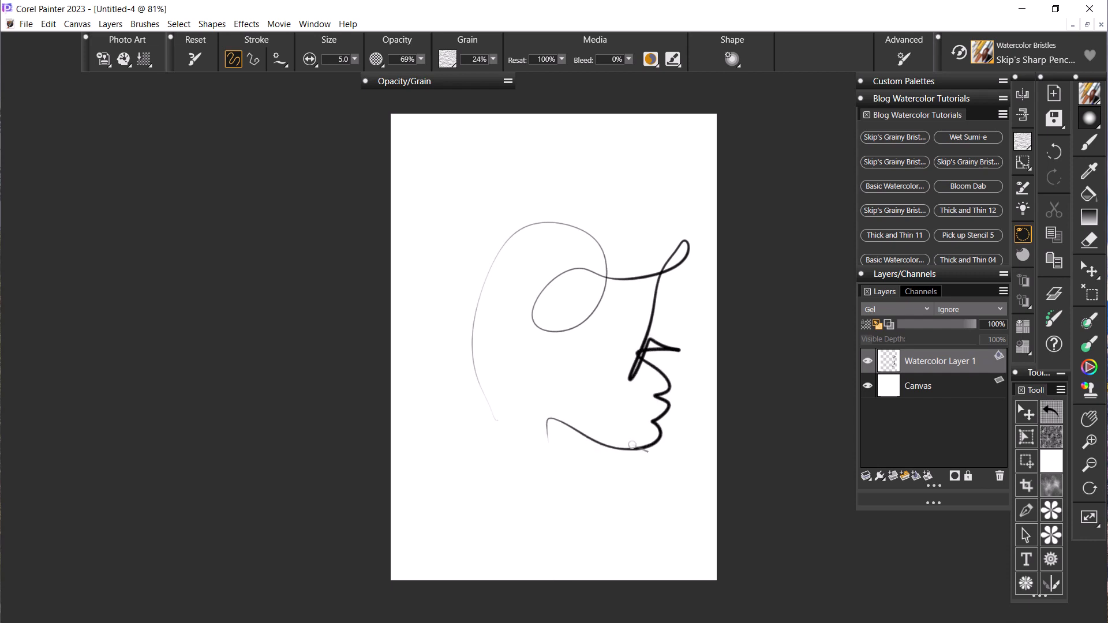
pyautogui.hotkey('ctrl', 'z')
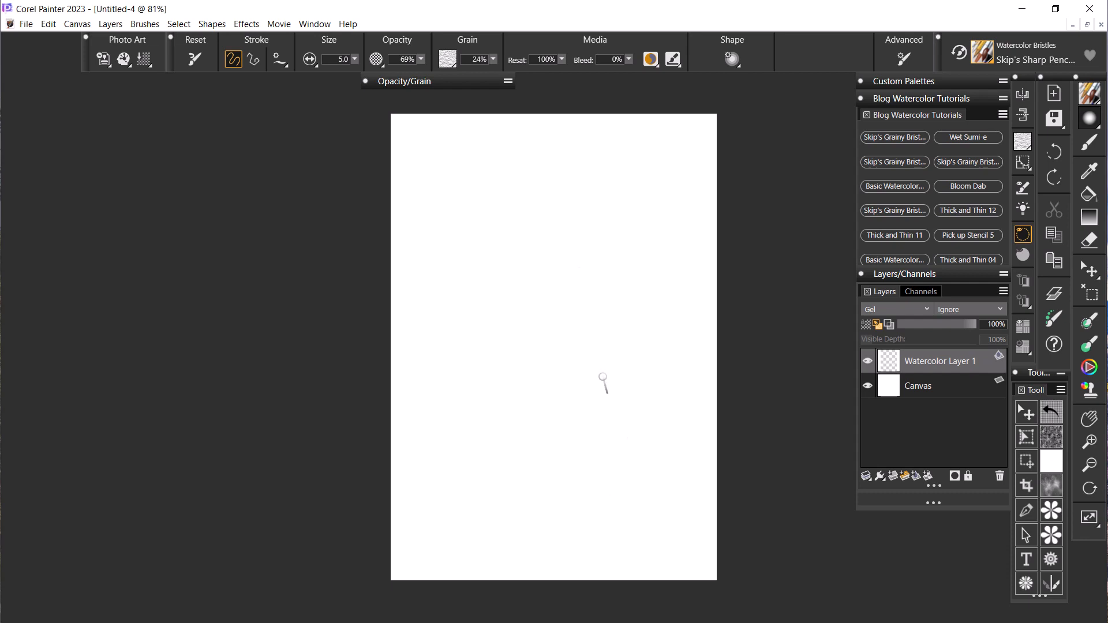
# Choose a dark grey in the Temporal Color Wheel and sketch the orchid's centre as two nested rounded outlines.
pyautogui.press('`')
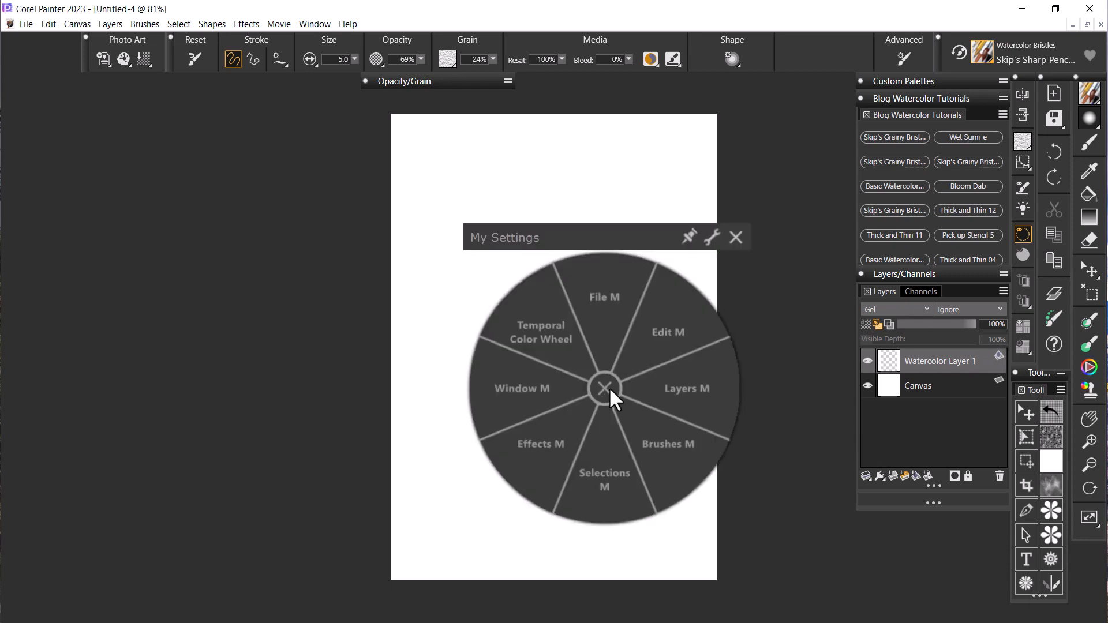
pyautogui.click(556, 338)
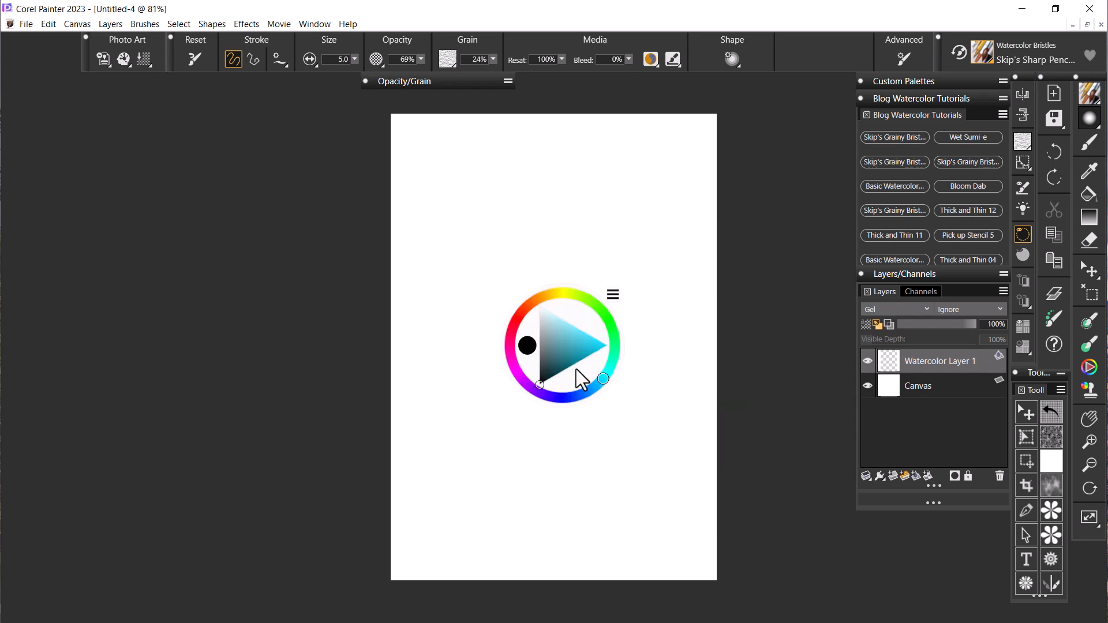
pyautogui.click(540, 364)
pyautogui.click(779, 399)
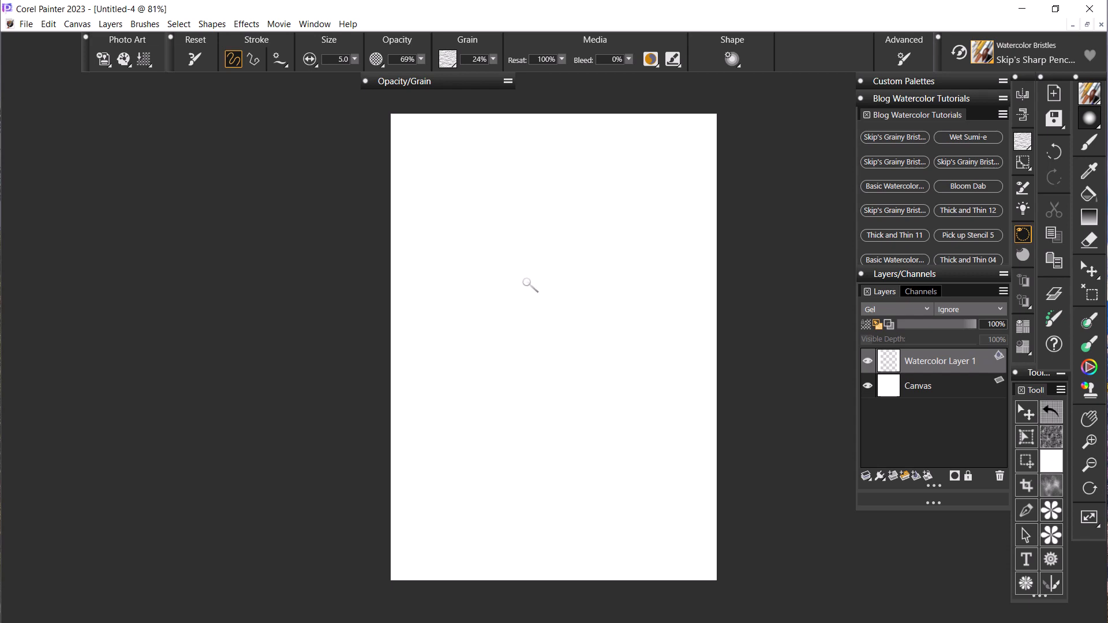
pyautogui.moveTo(531, 276)
pyautogui.mouseDown()
pyautogui.moveTo(572, 275)
pyautogui.moveTo(578, 290)
pyautogui.moveTo(564, 329)
pyautogui.moveTo(534, 321)
pyautogui.moveTo(537, 275)
pyautogui.moveTo(574, 280)
pyautogui.moveTo(543, 281)
pyautogui.moveTo(572, 289)
pyautogui.moveTo(561, 323)
pyautogui.moveTo(544, 319)
pyautogui.mouseUp()
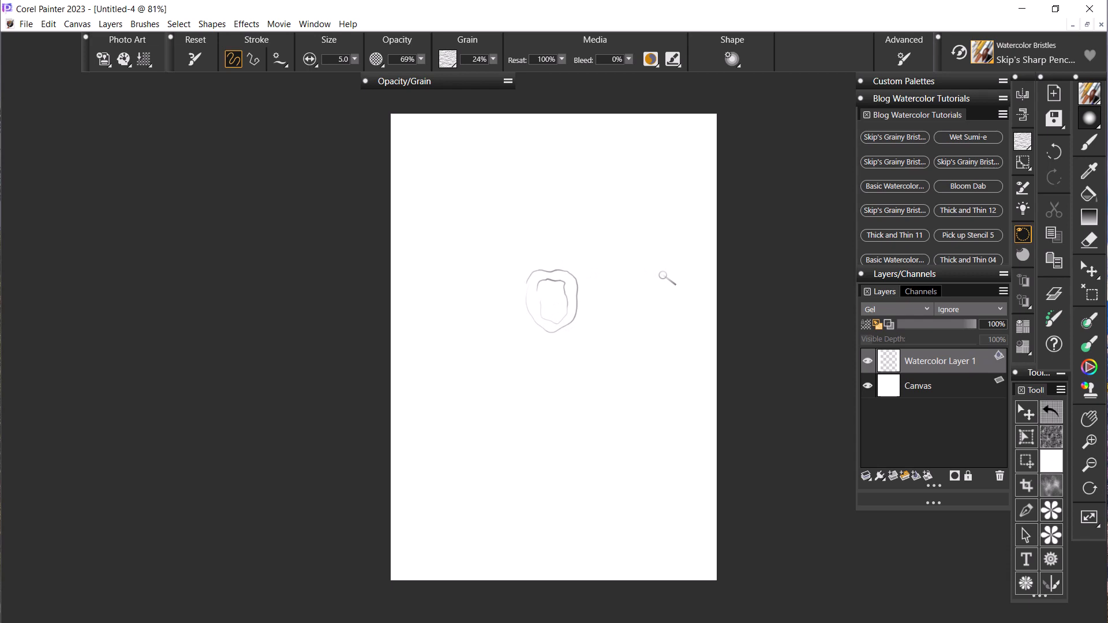
# Sketch the pointed upper petal, the two side petals and the two narrow hanging petals around the orchid's centre.
pyautogui.moveTo(543, 266)
pyautogui.mouseDown()
pyautogui.moveTo(526, 246)
pyautogui.moveTo(558, 132)
pyautogui.moveTo(583, 238)
pyautogui.moveTo(556, 276)
pyautogui.moveTo(491, 259)
pyautogui.moveTo(390, 296)
pyautogui.moveTo(511, 295)
pyautogui.mouseUp()
pyautogui.moveTo(577, 271)
pyautogui.mouseDown()
pyautogui.moveTo(601, 256)
pyautogui.moveTo(687, 272)
pyautogui.mouseUp()
pyautogui.moveTo(578, 272)
pyautogui.mouseDown()
pyautogui.moveTo(598, 292)
pyautogui.moveTo(686, 275)
pyautogui.mouseUp()
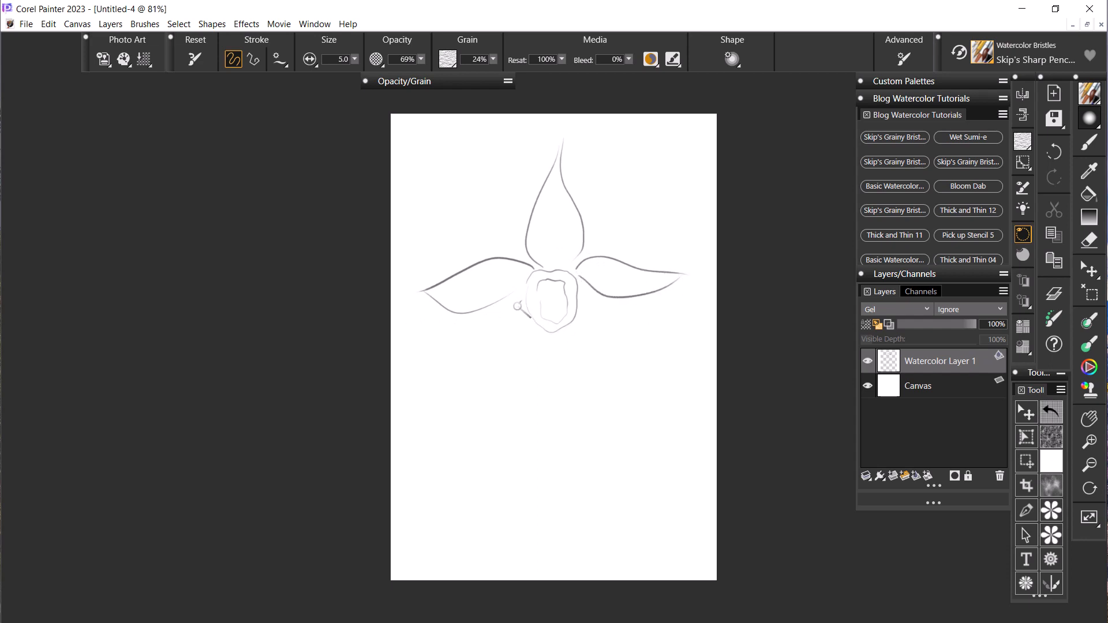
pyautogui.moveTo(518, 306)
pyautogui.mouseDown()
pyautogui.moveTo(523, 411)
pyautogui.moveTo(523, 342)
pyautogui.mouseUp()
pyautogui.moveTo(600, 295); pyautogui.dragTo(589, 429)
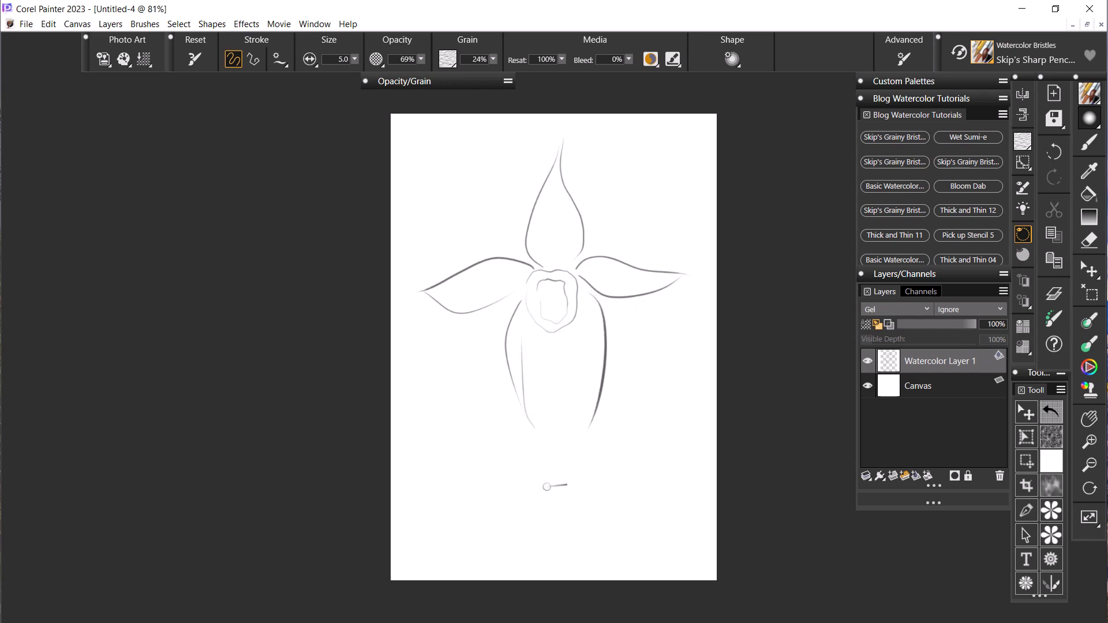
pyautogui.moveTo(584, 301); pyautogui.dragTo(598, 405)
# Lock Watercolor Layer 1 and add a new watercolor layer between it and the Canvas.
pyautogui.click(999, 366)
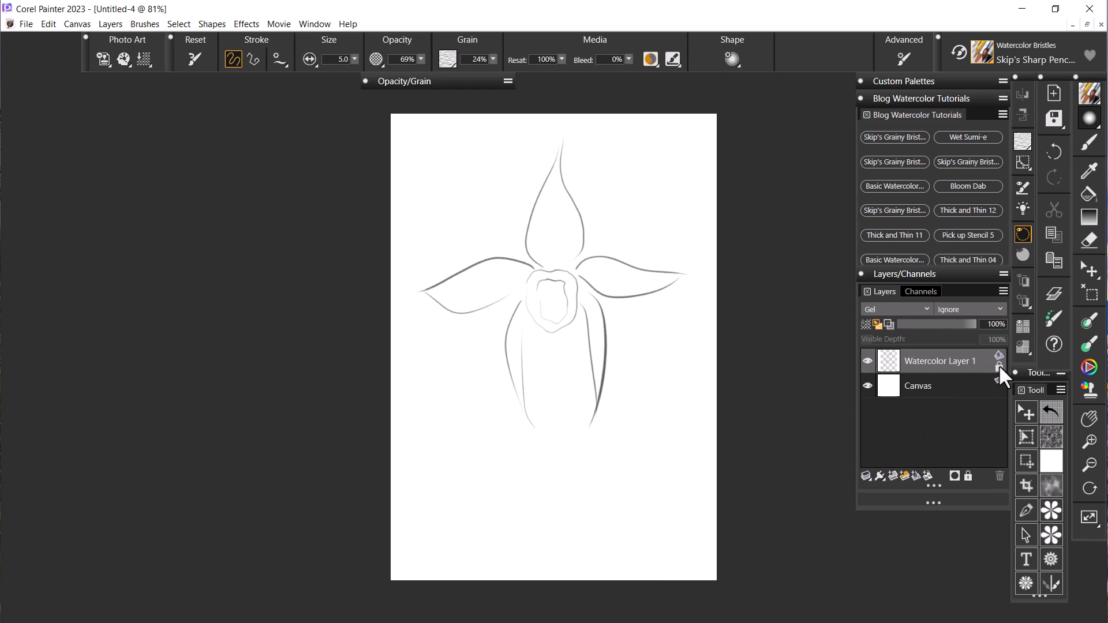
pyautogui.click(958, 383)
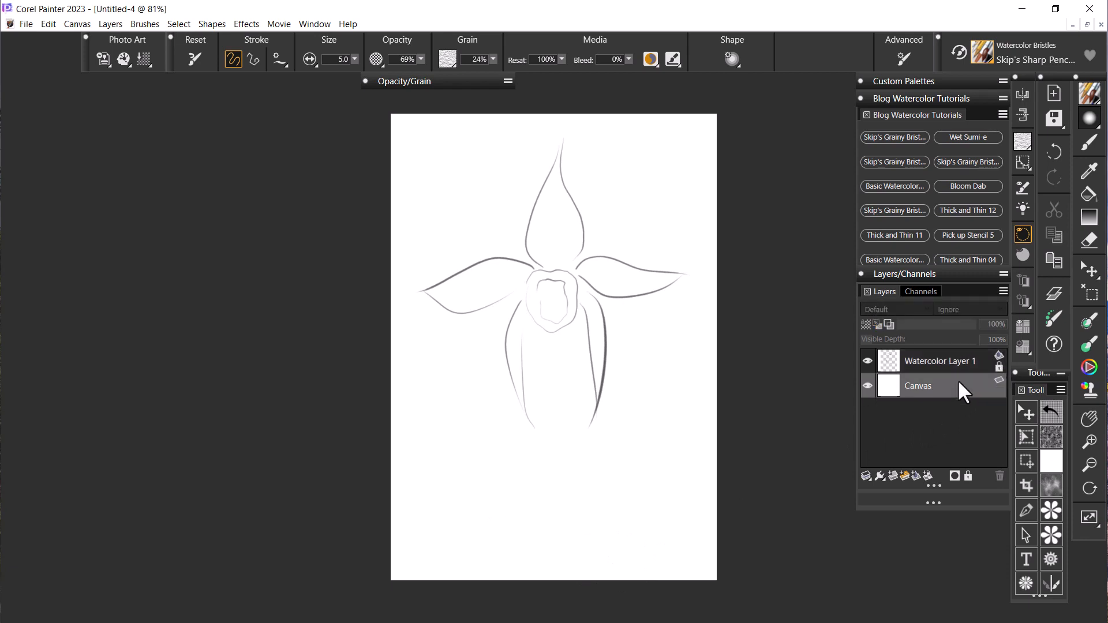
pyautogui.click(914, 475)
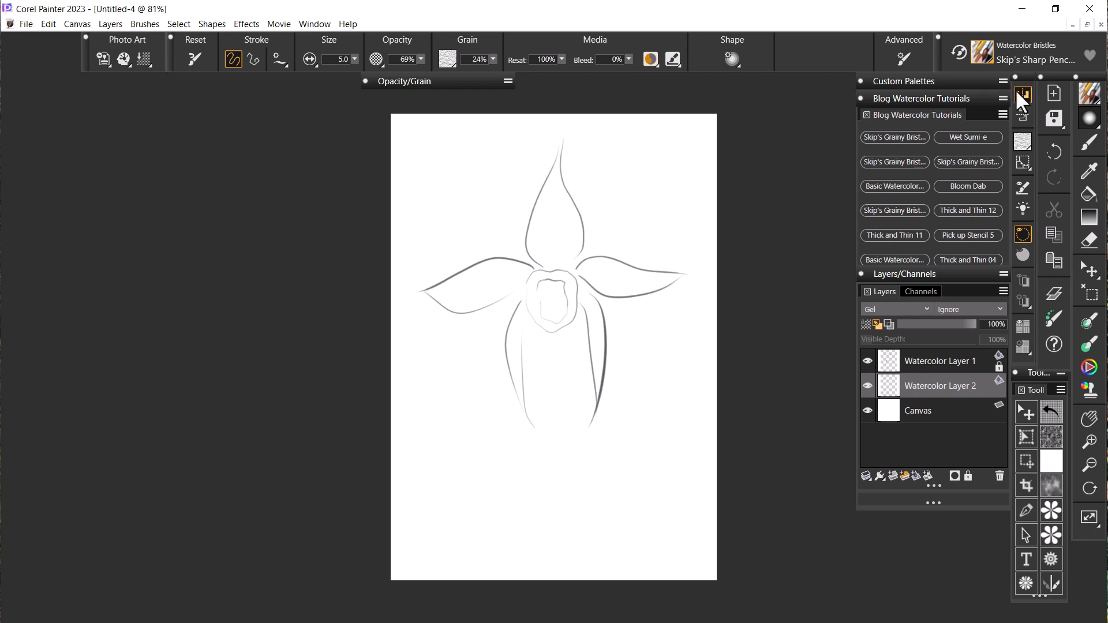
# Switch to the Painter 2023 Brushes library and choose the Comic Flatting Round brush from Selection Brushes.
pyautogui.click(986, 53)
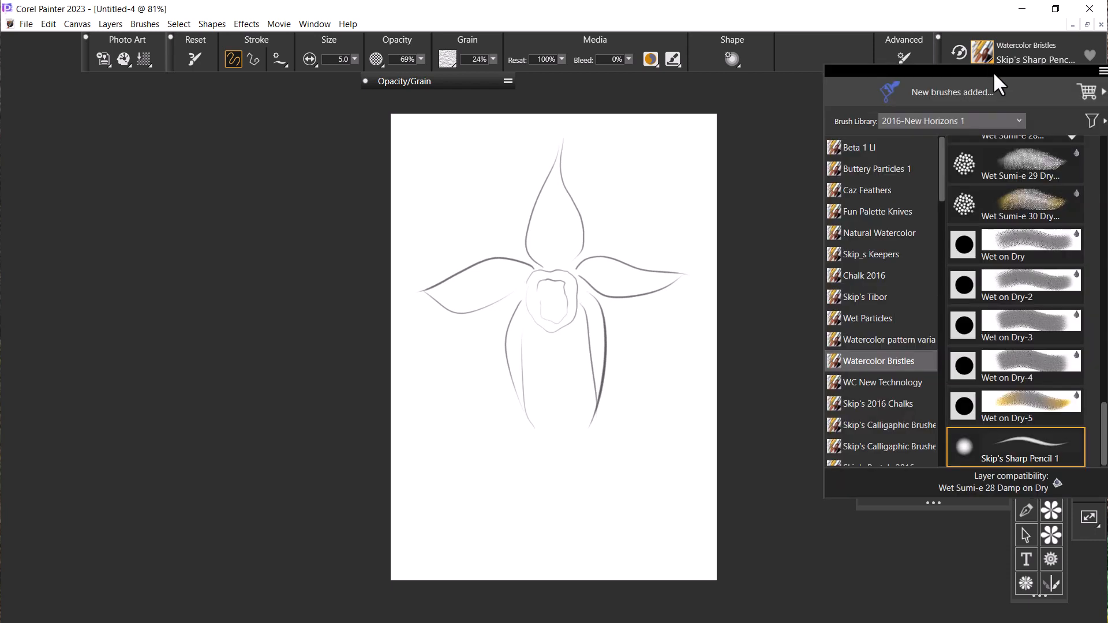
pyautogui.click(1018, 119)
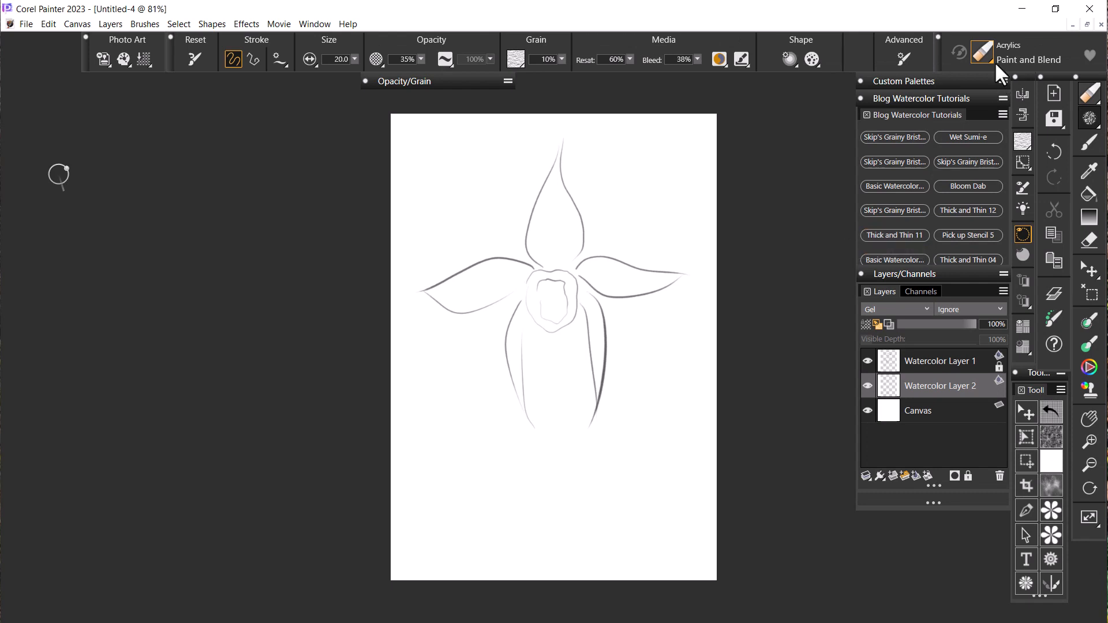
pyautogui.click(991, 56)
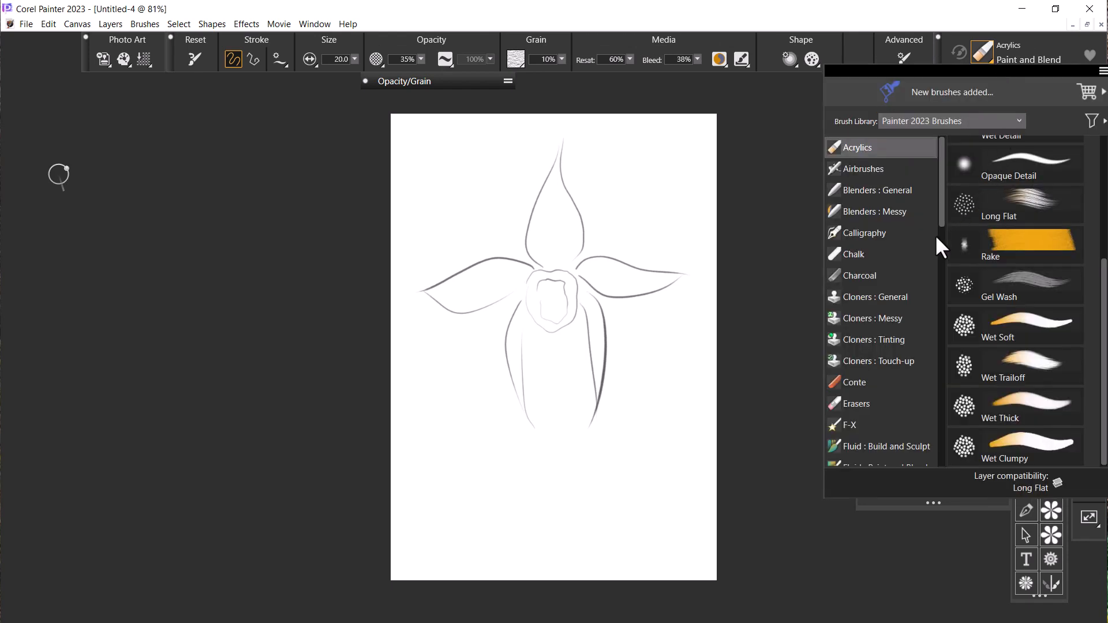
pyautogui.moveTo(940, 216); pyautogui.dragTo(936, 414)
pyautogui.click(874, 341)
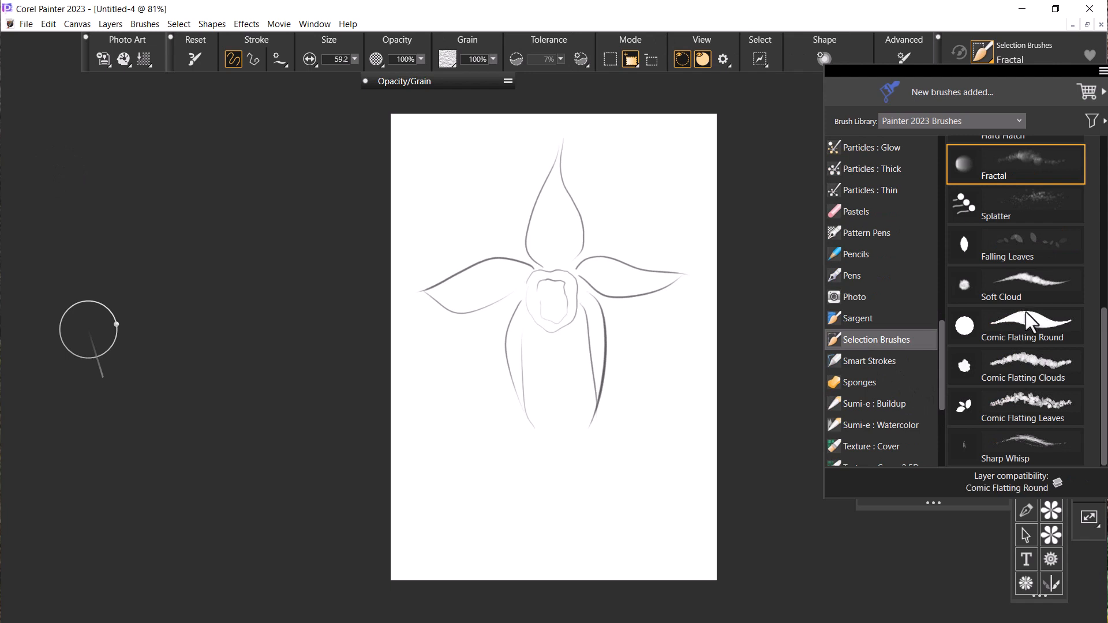
pyautogui.click(1037, 321)
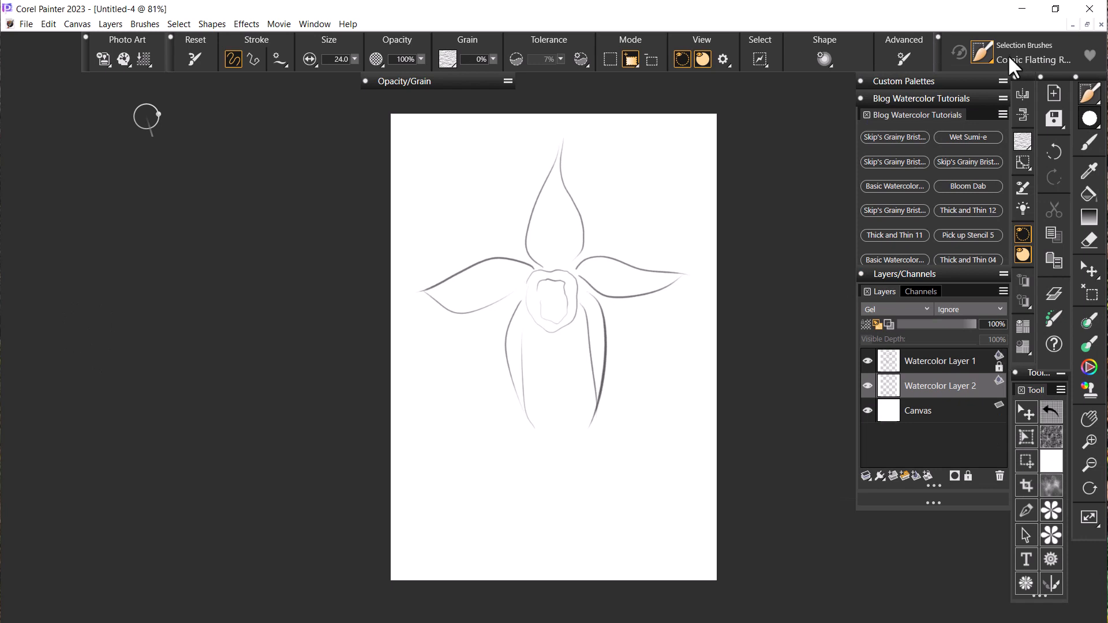
pyautogui.click(988, 55)
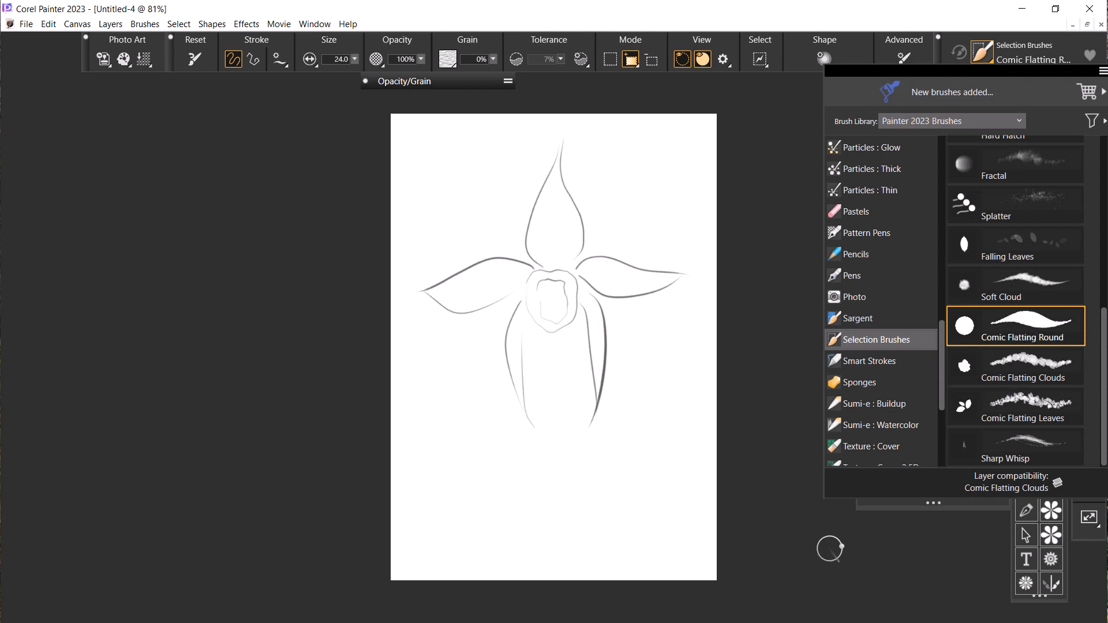
pyautogui.click(831, 553)
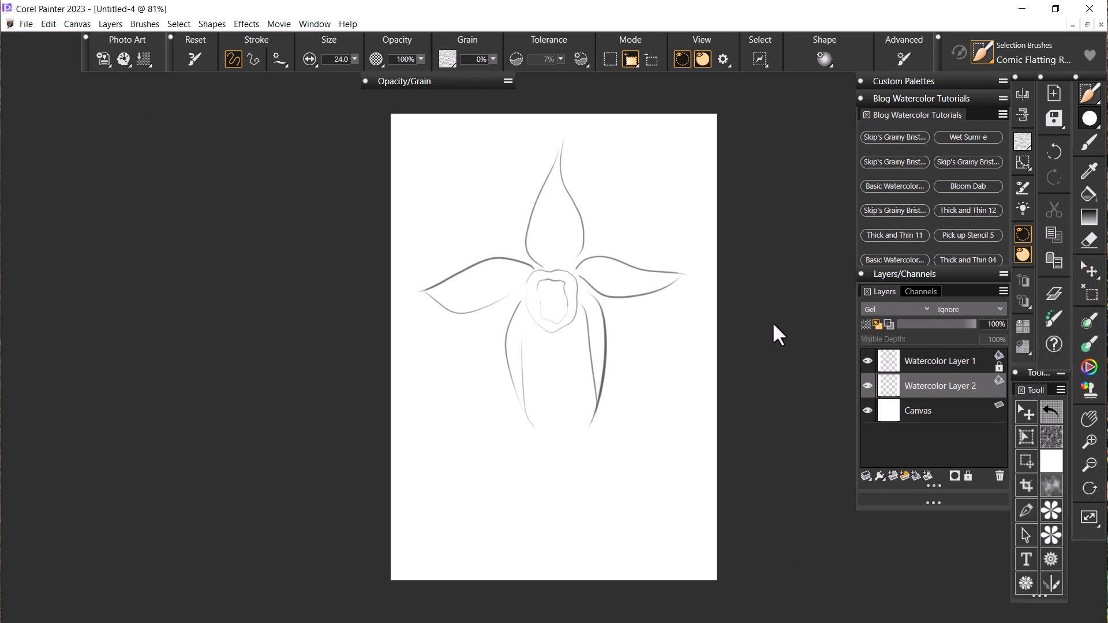
# Set the selection brush size to 7.8 and paint a selection along the left edge of the orchid's upper petal.
pyautogui.hotkey('ctrl', '2')
pyautogui.scroll(4, 774, 324)
pyautogui.scroll(-1, 774, 323)
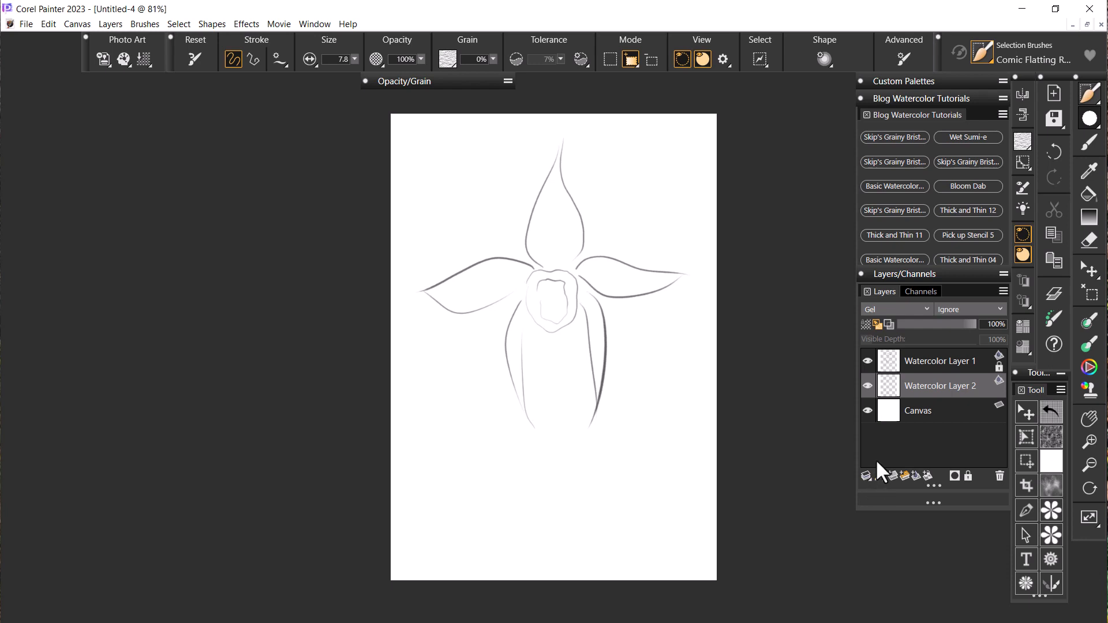
pyautogui.moveTo(562, 264)
pyautogui.mouseDown()
pyautogui.moveTo(541, 257)
pyautogui.moveTo(532, 224)
pyautogui.moveTo(562, 140)
pyautogui.mouseUp()
pyautogui.click(547, 265)
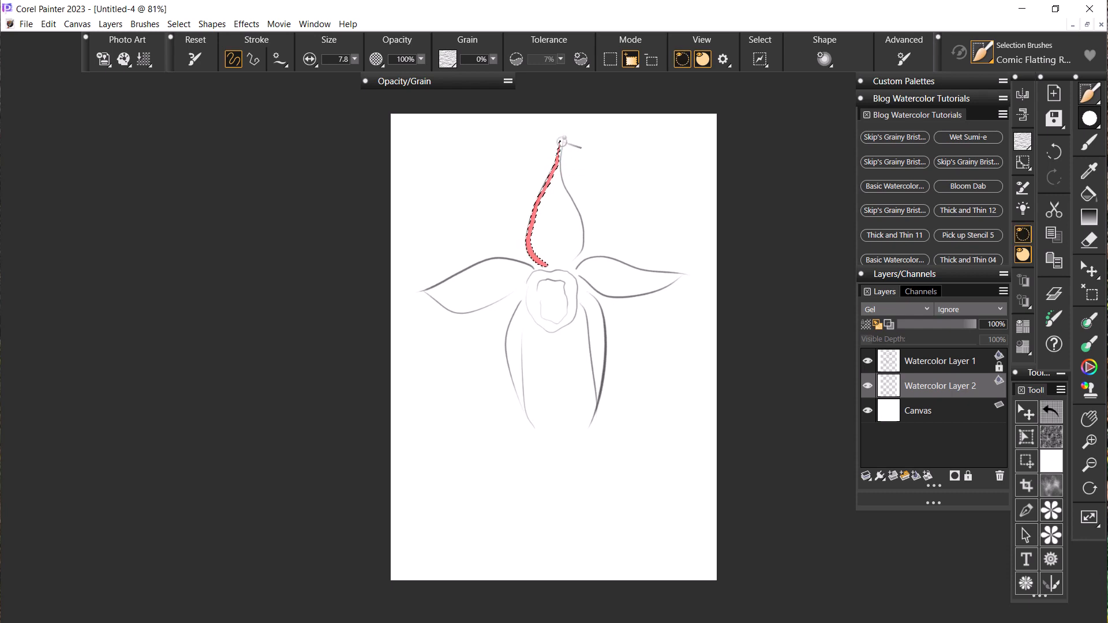
pyautogui.hotkey('ctrl', 'shift', 'h')
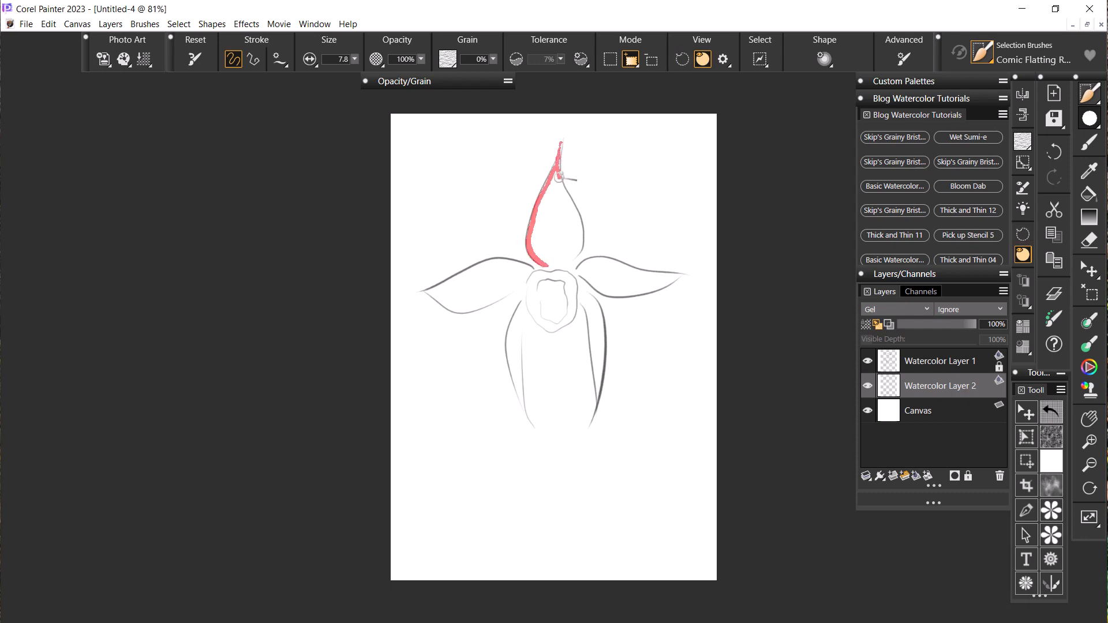
pyautogui.moveTo(558, 176); pyautogui.dragTo(578, 256)
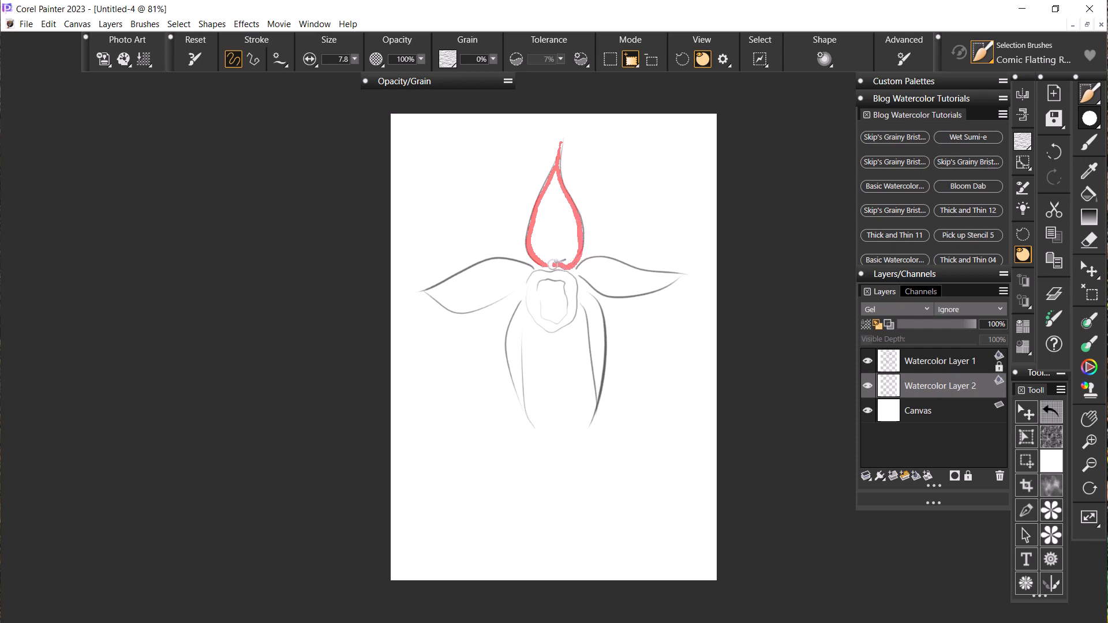
pyautogui.hotkey('ctrl', 'shift', 'h')
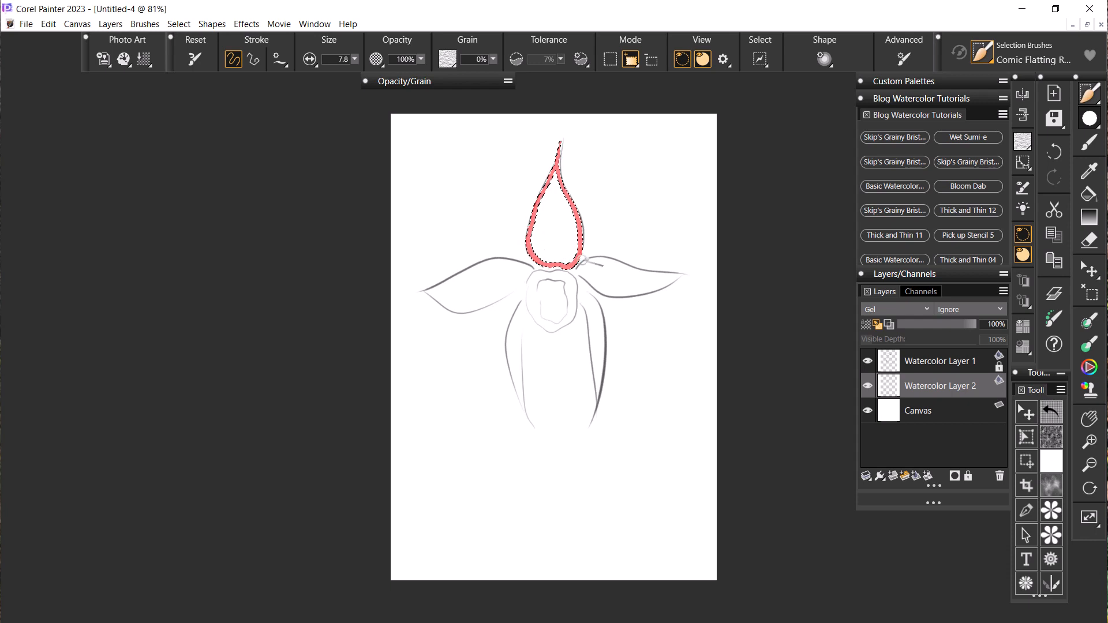
pyautogui.hotkey('ctrl', 'z')
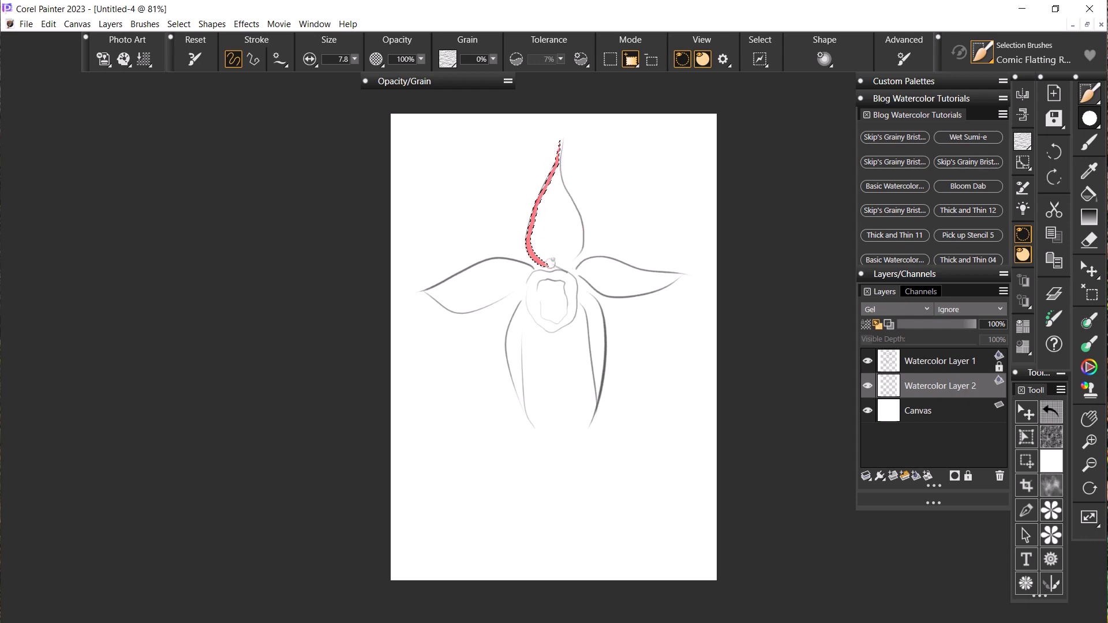
# Extend the painted selection along the upper petal's base and down its right edge from the tip, closing the outline.
pyautogui.hotkey('ctrl', 'shift', 'h')
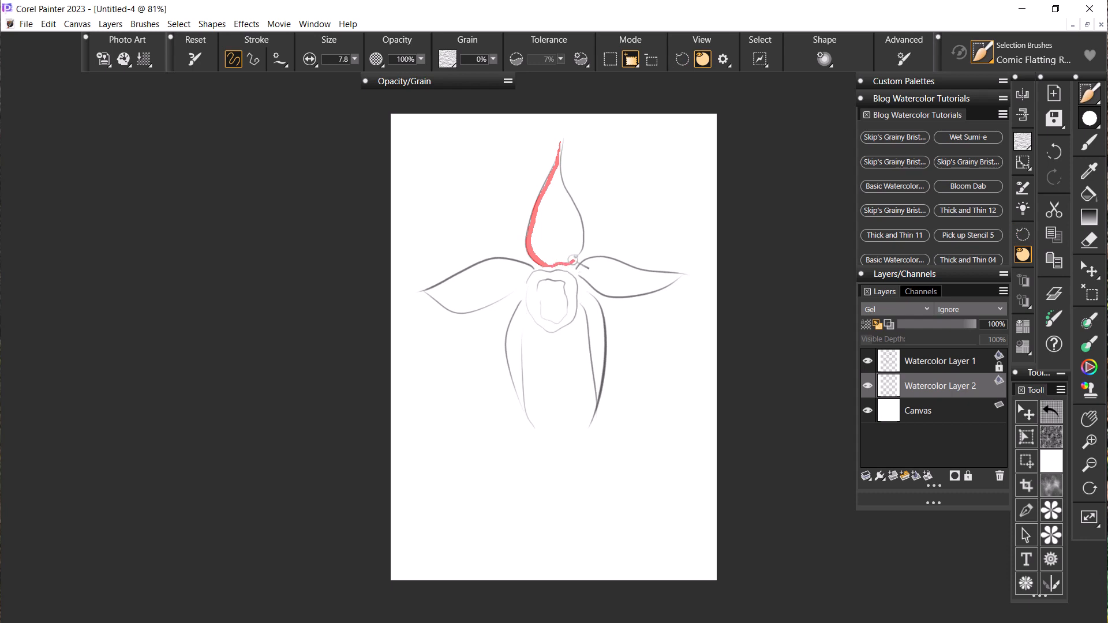
pyautogui.moveTo(579, 253); pyautogui.dragTo(582, 249)
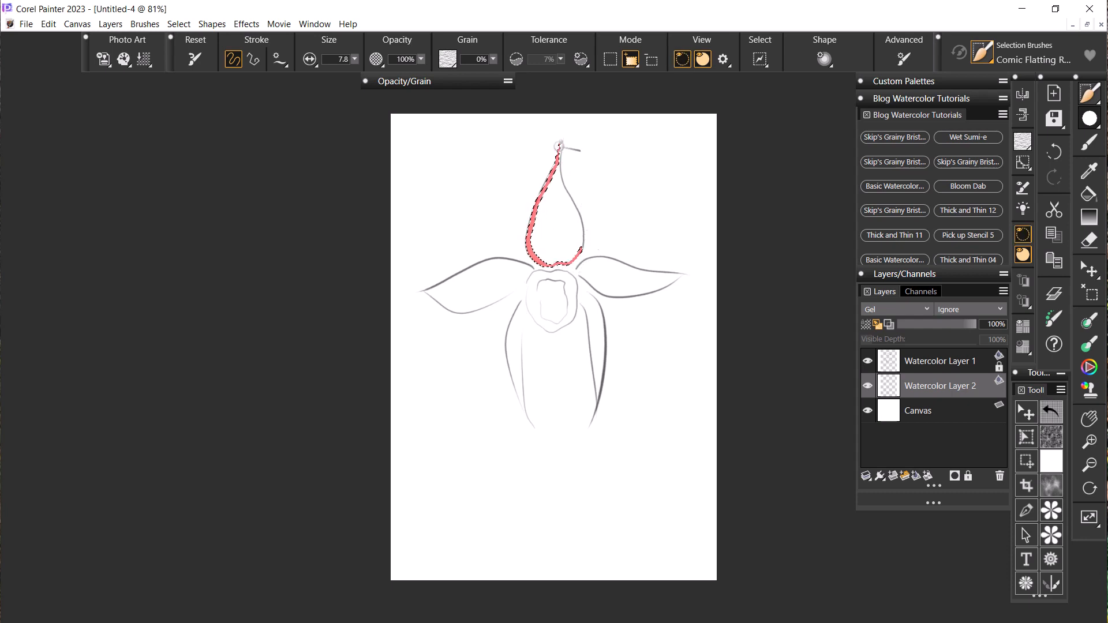
pyautogui.moveTo(563, 140)
pyautogui.mouseDown()
pyautogui.moveTo(559, 166)
pyautogui.moveTo(584, 240)
pyautogui.moveTo(578, 258)
pyautogui.mouseUp()
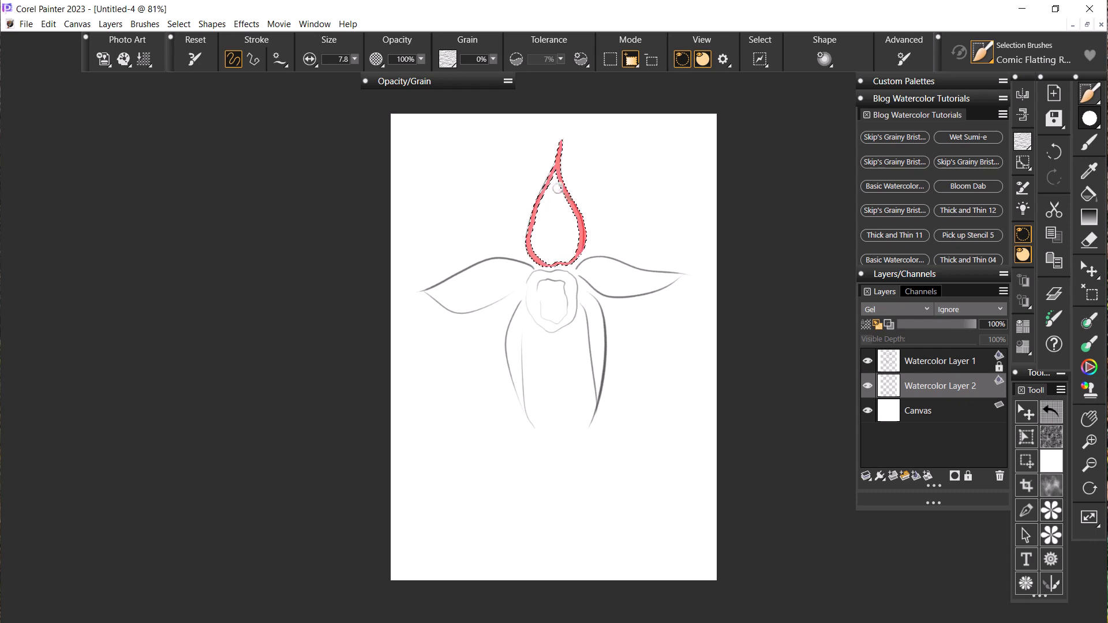
pyautogui.moveTo(557, 203)
pyautogui.mouseDown()
pyautogui.moveTo(549, 186)
pyautogui.moveTo(564, 196)
pyautogui.mouseUp()
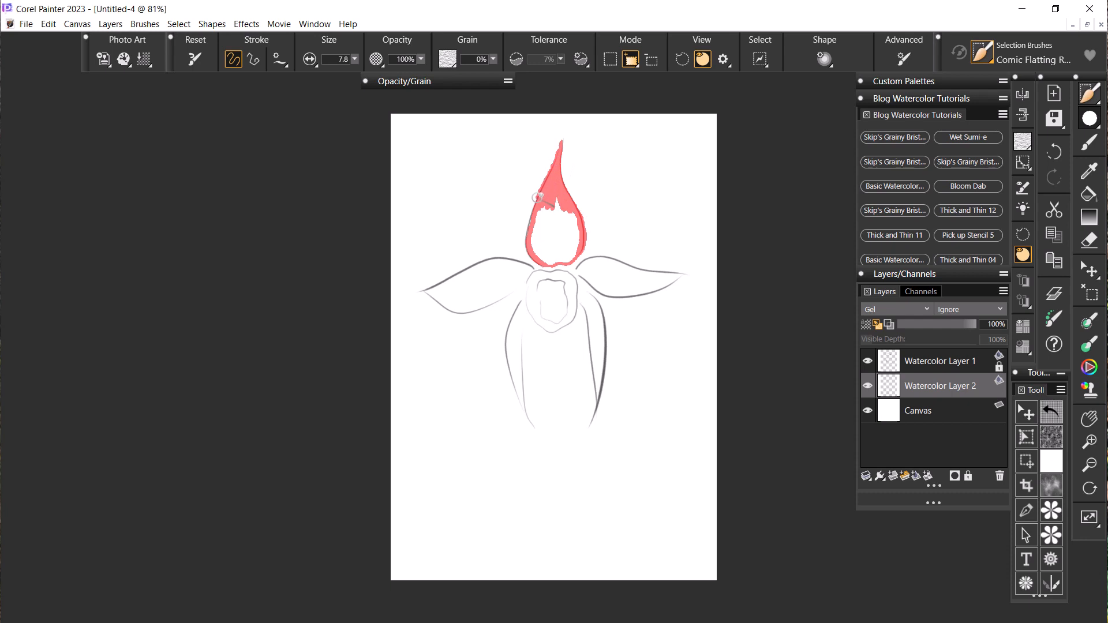
pyautogui.moveTo(537, 197)
pyautogui.mouseDown()
pyautogui.moveTo(556, 176)
pyautogui.moveTo(532, 220)
pyautogui.mouseUp()
pyautogui.moveTo(552, 168)
pyautogui.mouseDown()
pyautogui.moveTo(551, 197)
pyautogui.moveTo(555, 168)
pyautogui.mouseUp()
pyautogui.hotkey('ctrl', 'z')
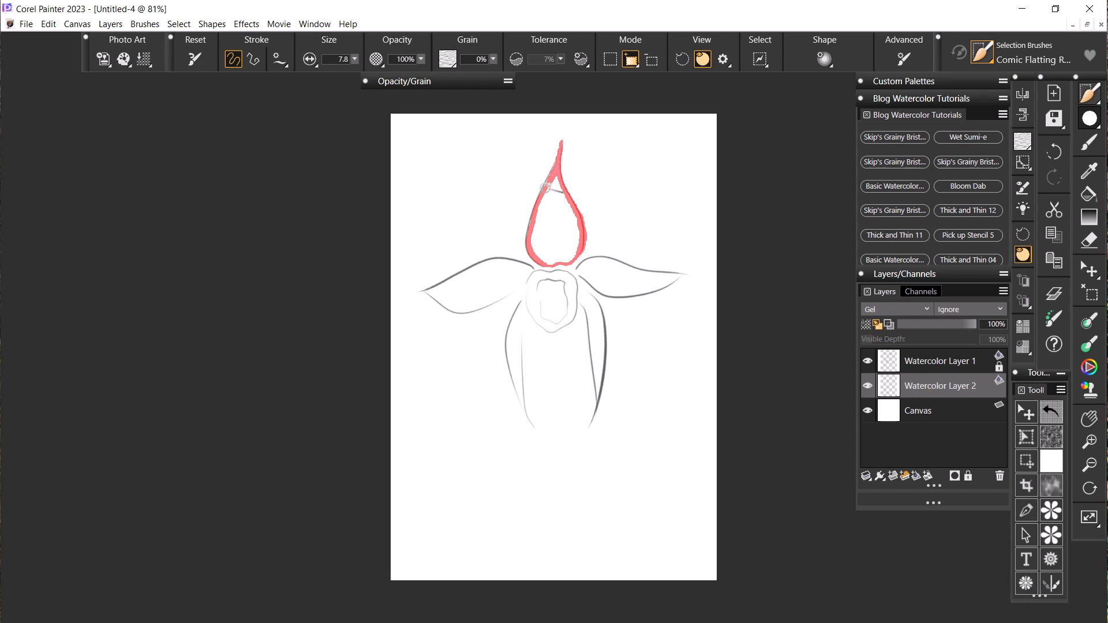
# Fill in the interior of the upper petal's outline with the selection brush so the whole petal is selected.
pyautogui.moveTo(544, 188)
pyautogui.mouseDown()
pyautogui.moveTo(574, 220)
pyautogui.moveTo(552, 196)
pyautogui.moveTo(540, 205)
pyautogui.moveTo(541, 248)
pyautogui.moveTo(533, 241)
pyautogui.moveTo(547, 254)
pyautogui.moveTo(562, 227)
pyautogui.moveTo(573, 240)
pyautogui.moveTo(576, 228)
pyautogui.moveTo(557, 248)
pyautogui.mouseUp()
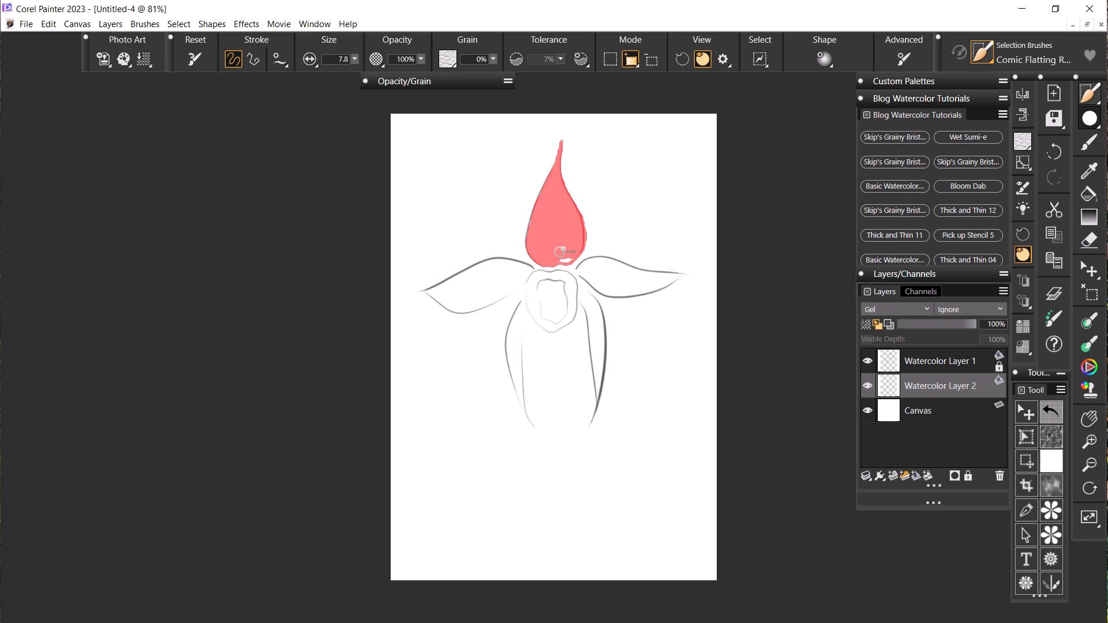
pyautogui.moveTo(578, 253); pyautogui.dragTo(578, 236)
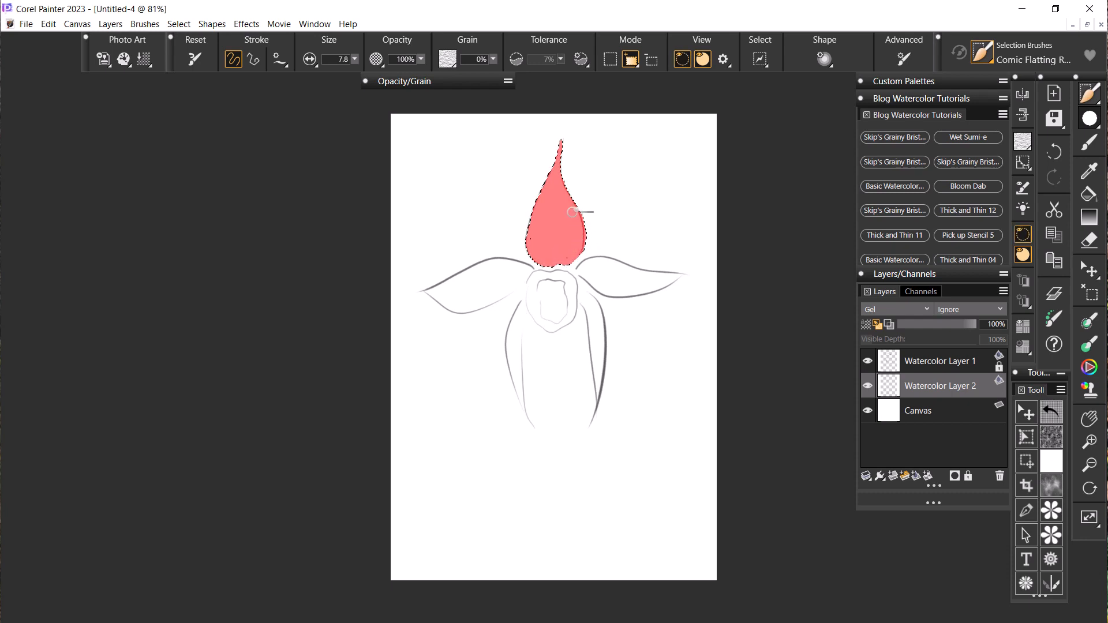